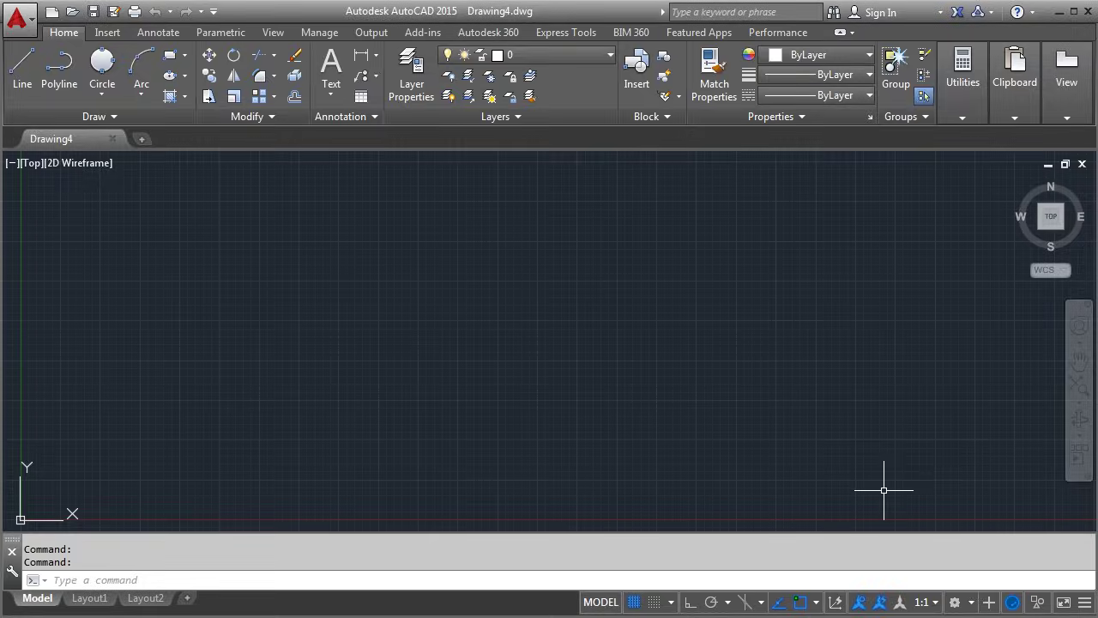
# Switch to the 3D Modeling workspace and the SE Isometric view.
pyautogui.click(969, 602)
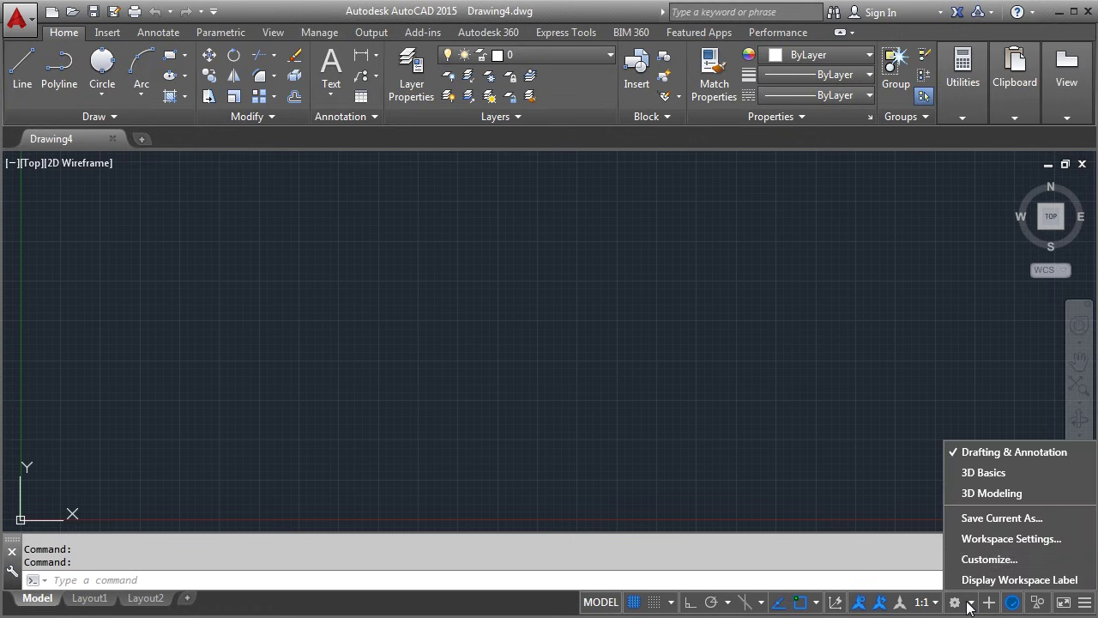
pyautogui.click(991, 494)
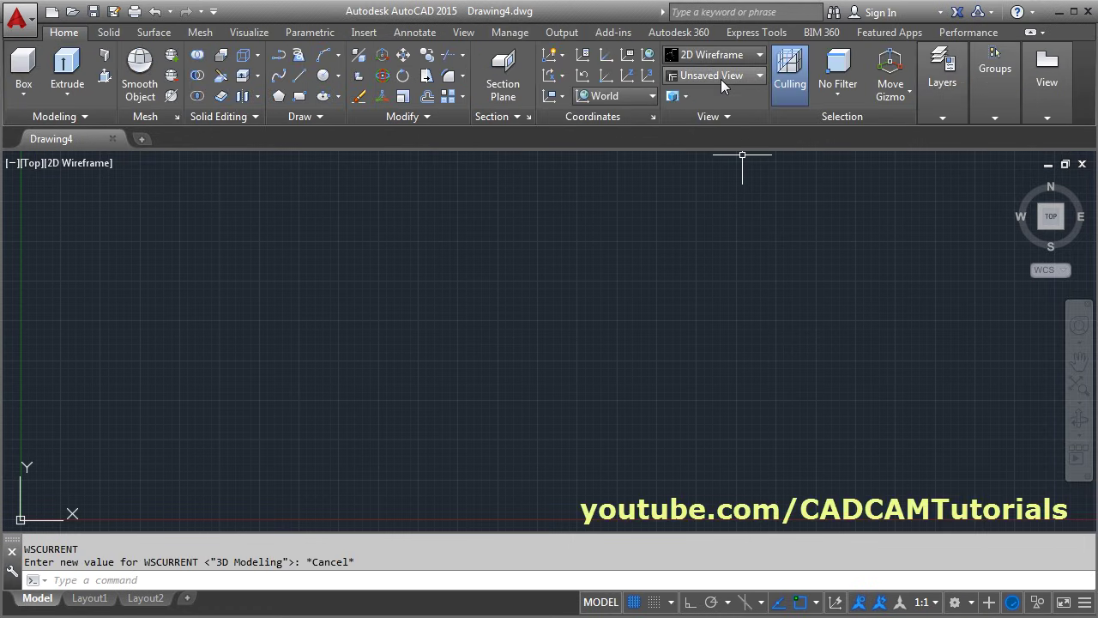
pyautogui.click(720, 78)
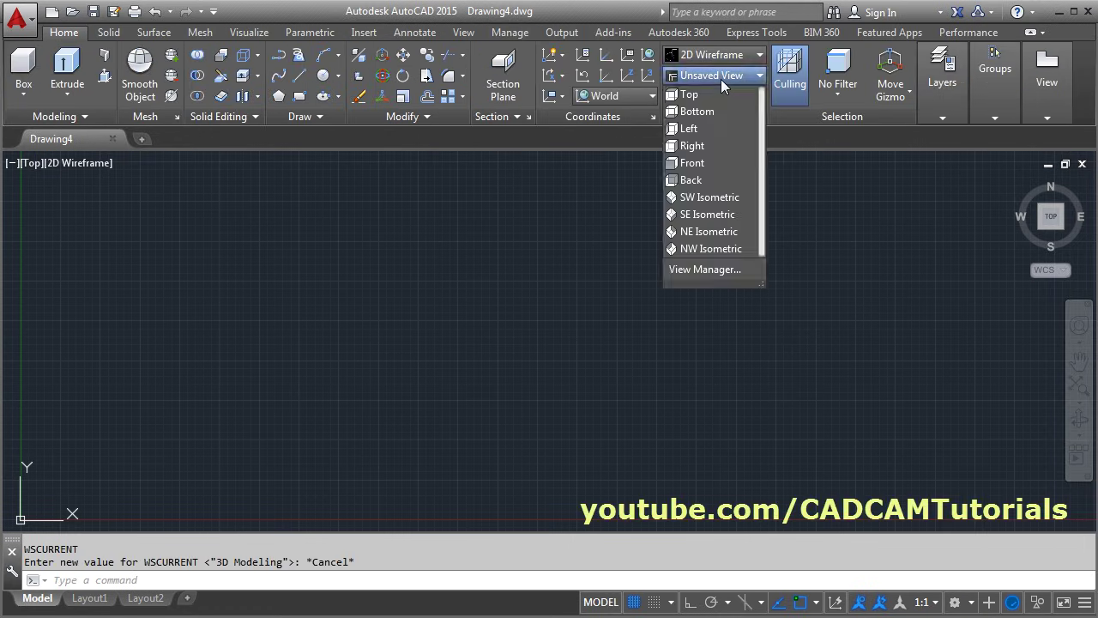
pyautogui.click(699, 215)
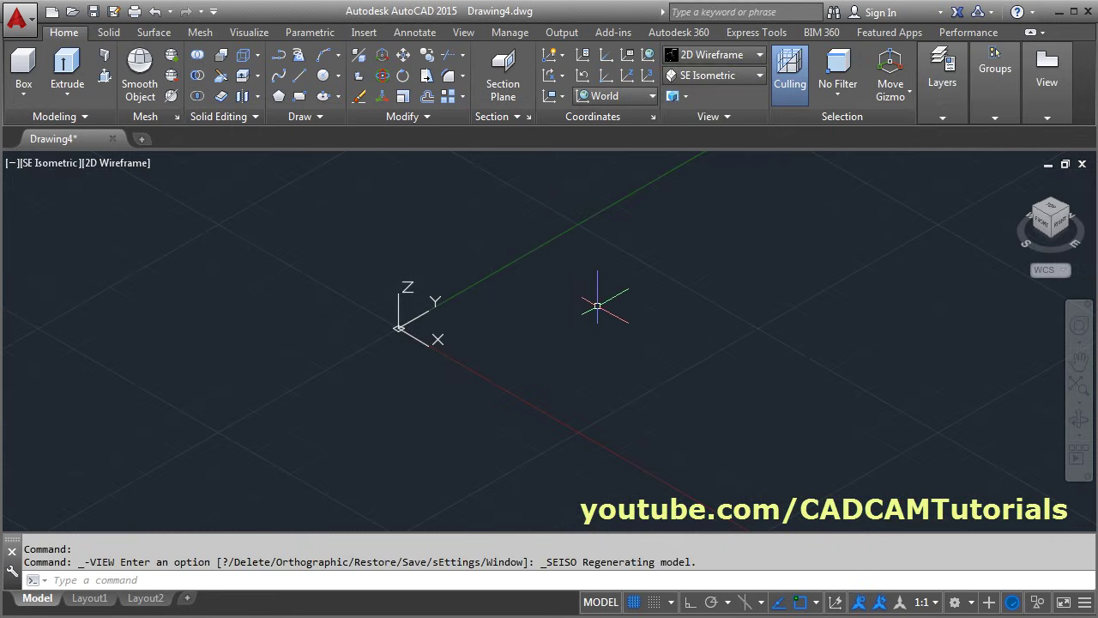
# Set UCSICON to Noorigin so the coordinate icon stays off the origin.
pyautogui.write('ucsi')
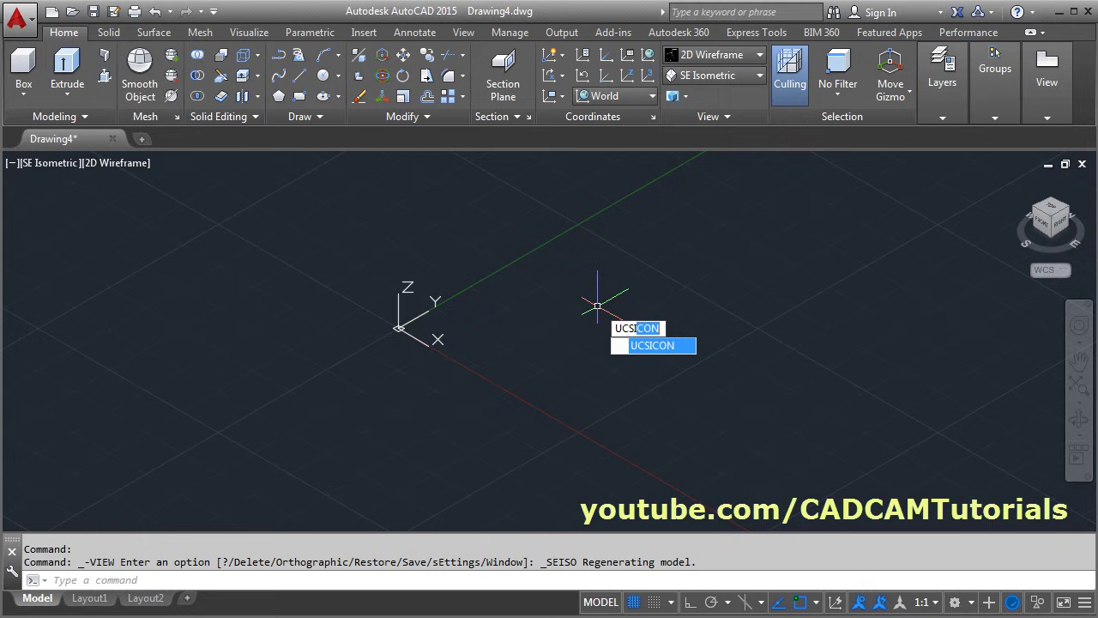
pyautogui.press('Return')
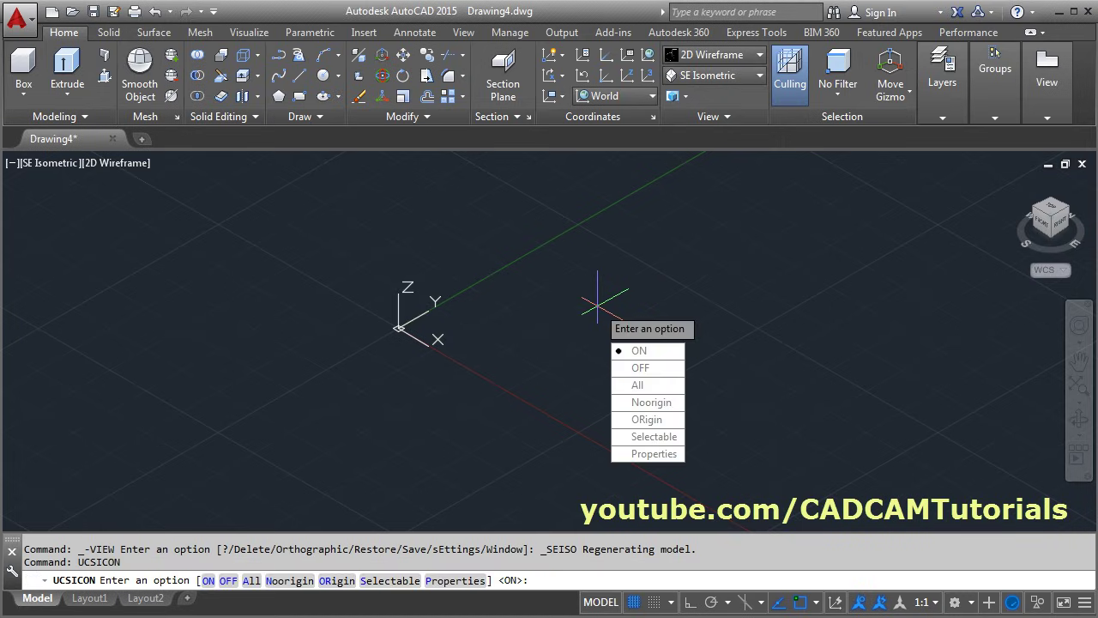
pyautogui.click(646, 403)
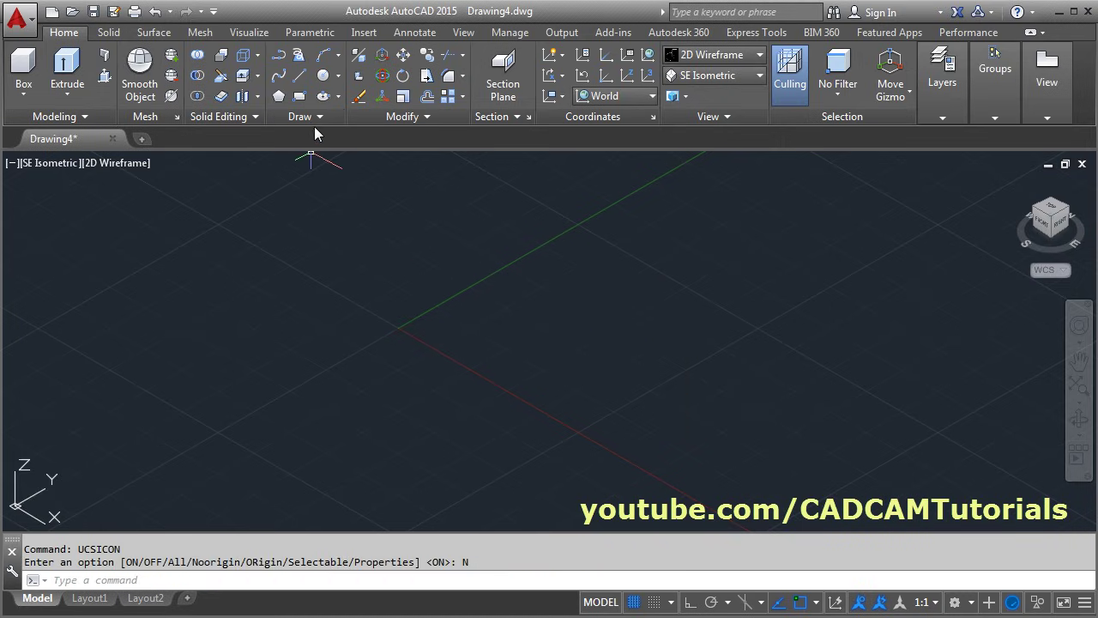
# Draw a helix with base and top radius 2.4657, its height picked straight up with Ortho on.
pyautogui.click(313, 115)
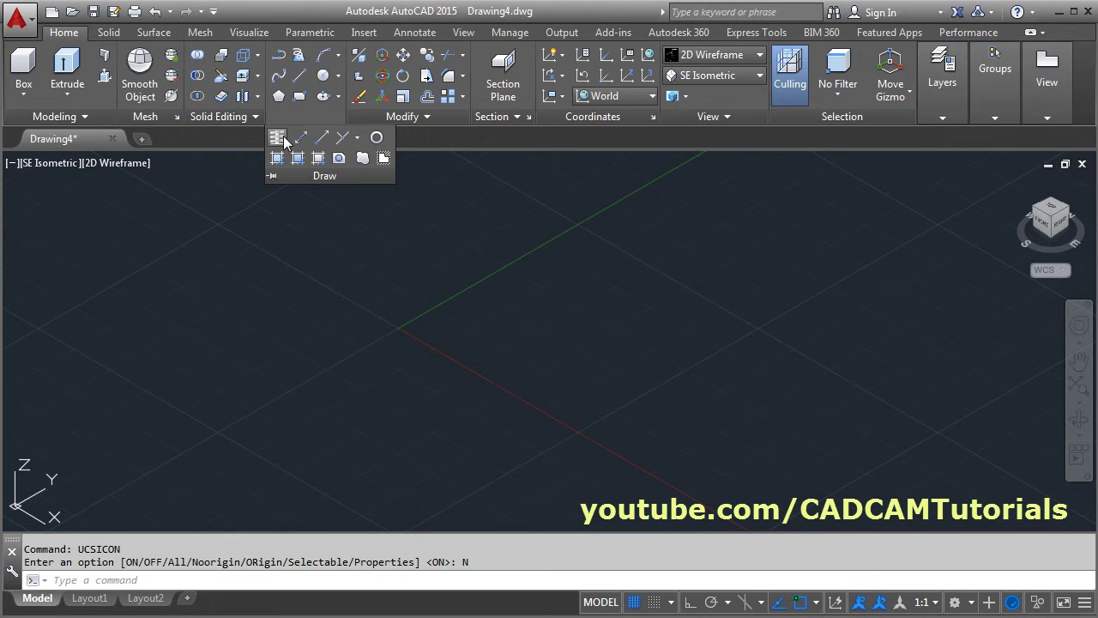
pyautogui.click(279, 139)
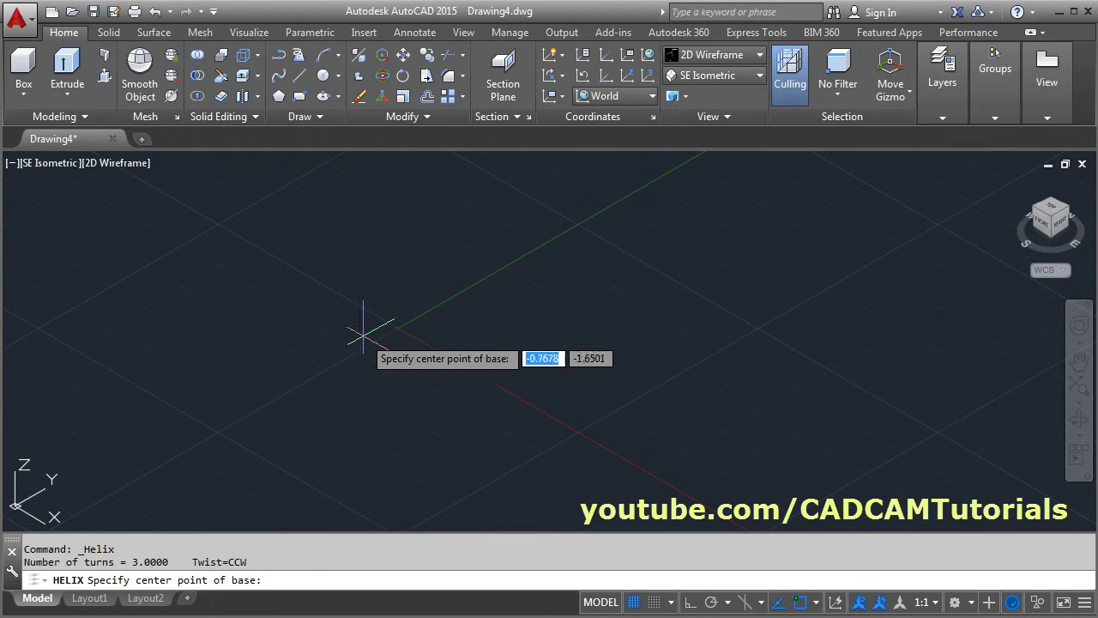
pyautogui.click(339, 360)
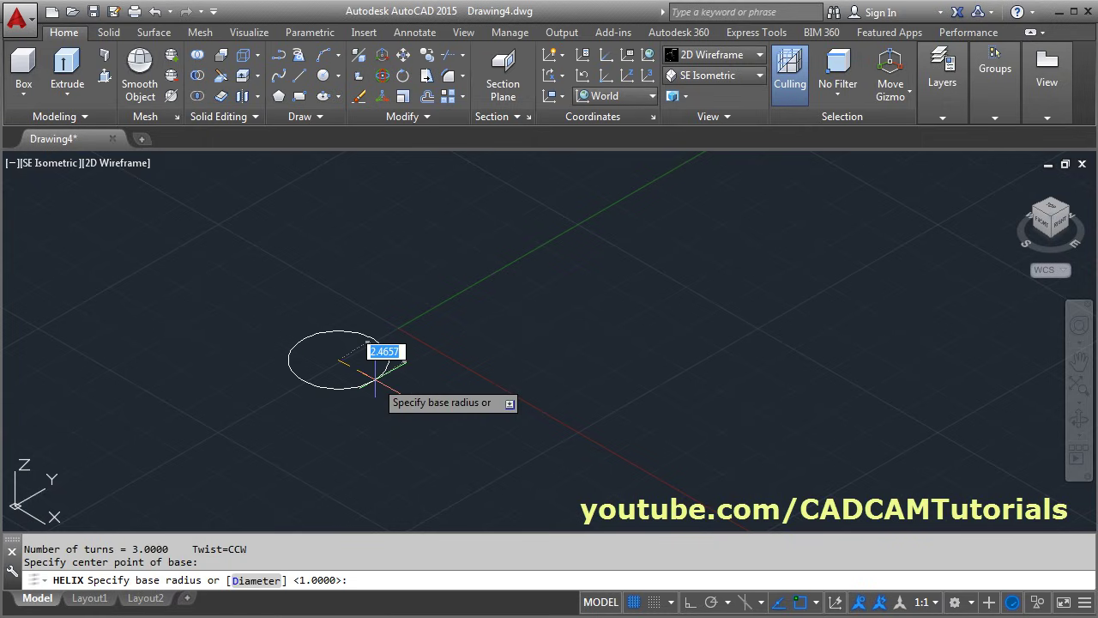
pyautogui.click(375, 376)
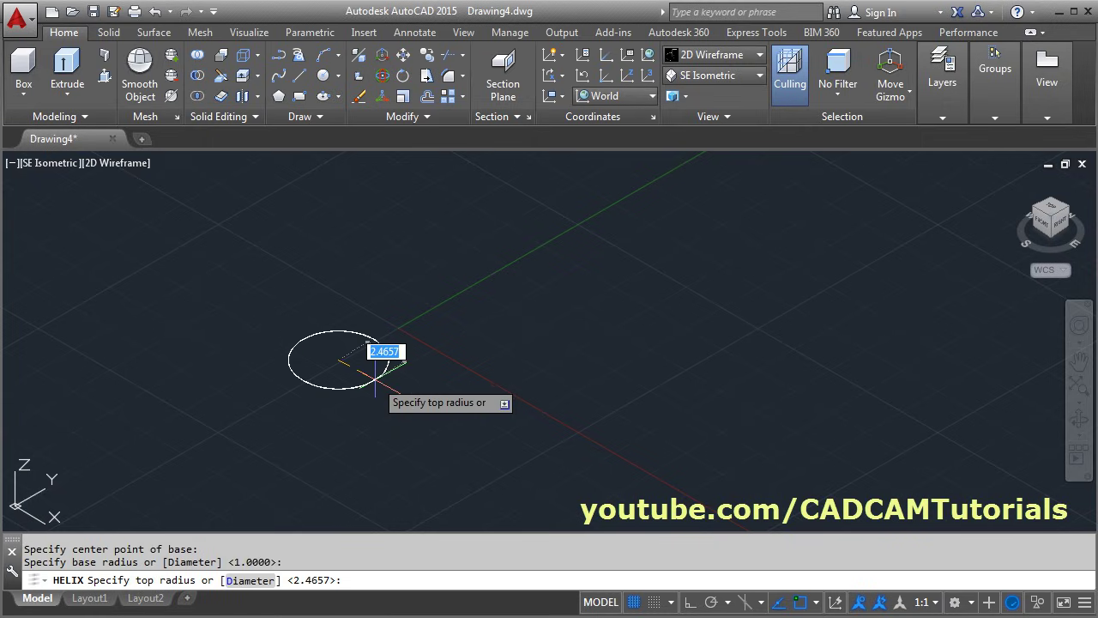
pyautogui.click(375, 376)
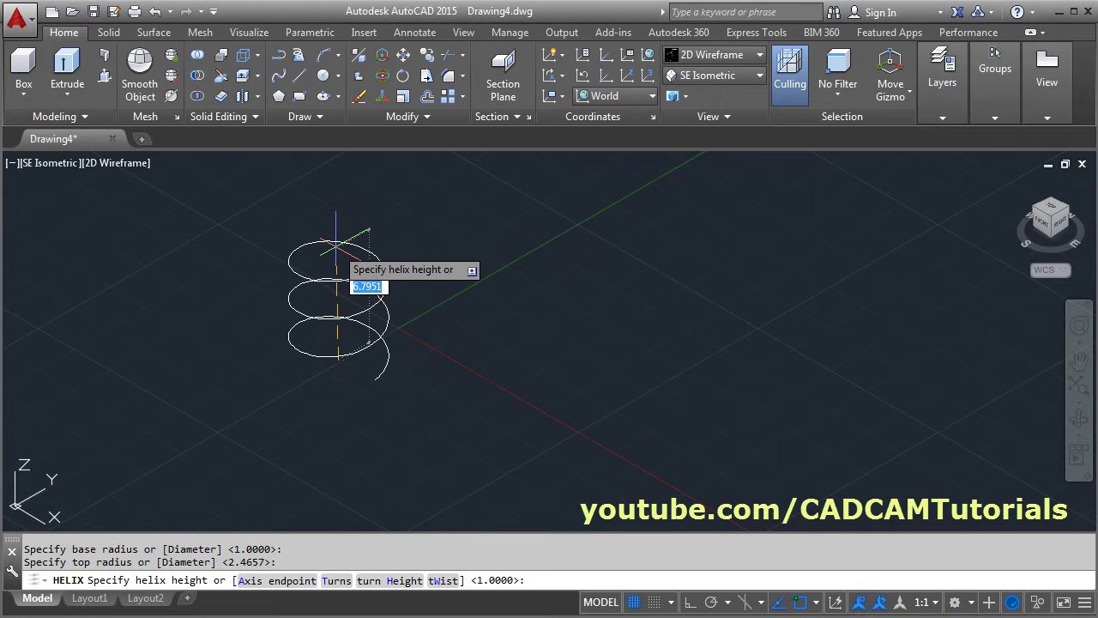
pyautogui.click(691, 604)
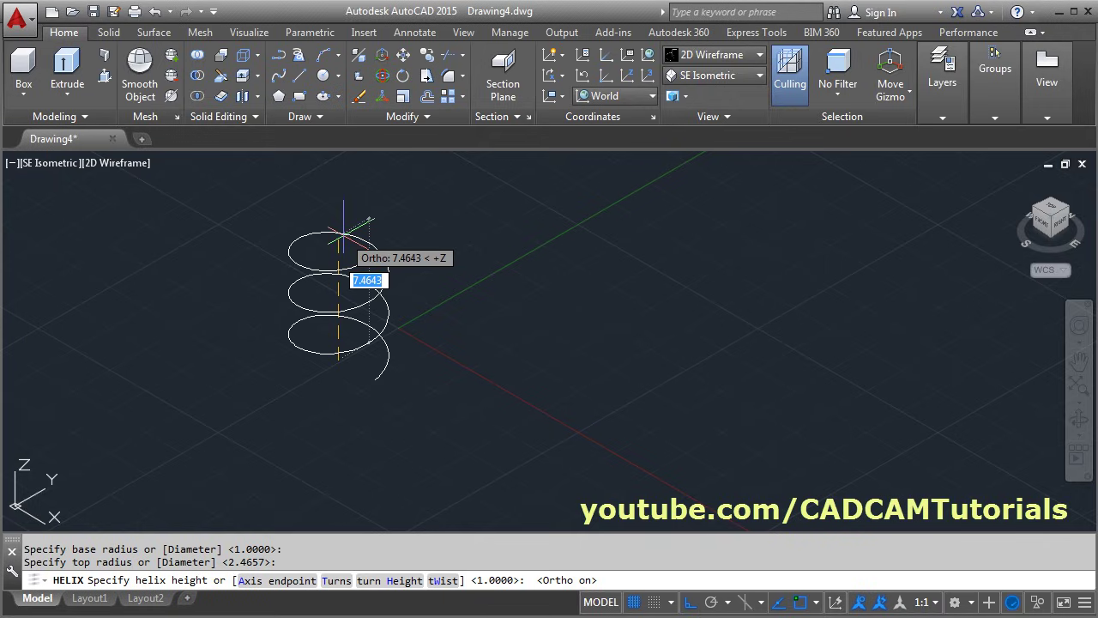
pyautogui.click(343, 234)
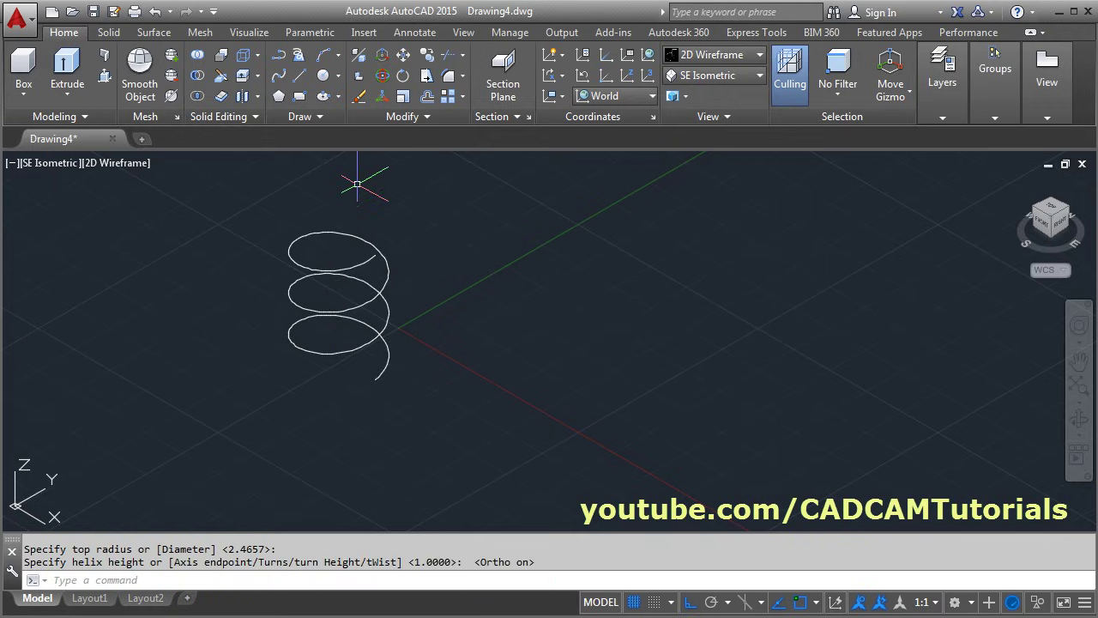
# Give the helix height 10, 6 turns, and base and top radius 3.
pyautogui.click(388, 302)
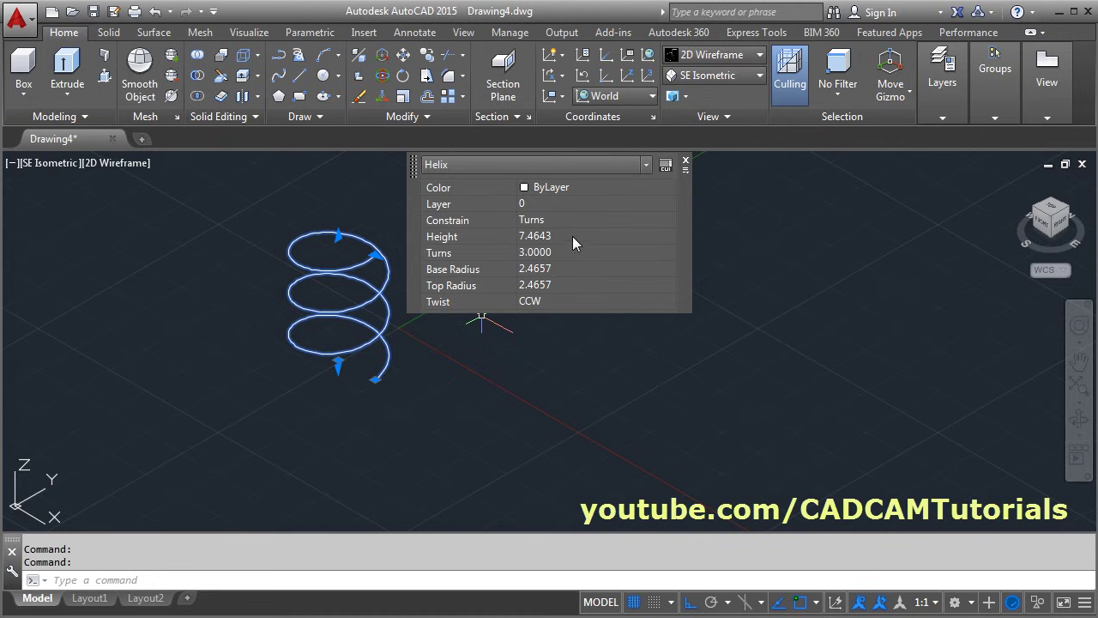
pyautogui.click(639, 242)
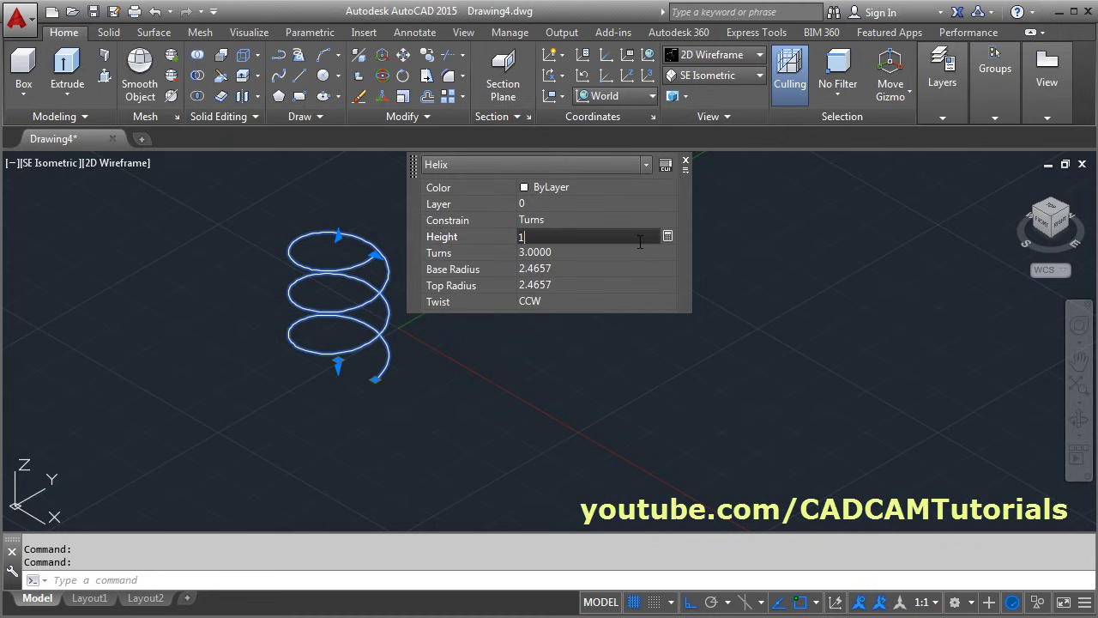
pyautogui.press('Tab')
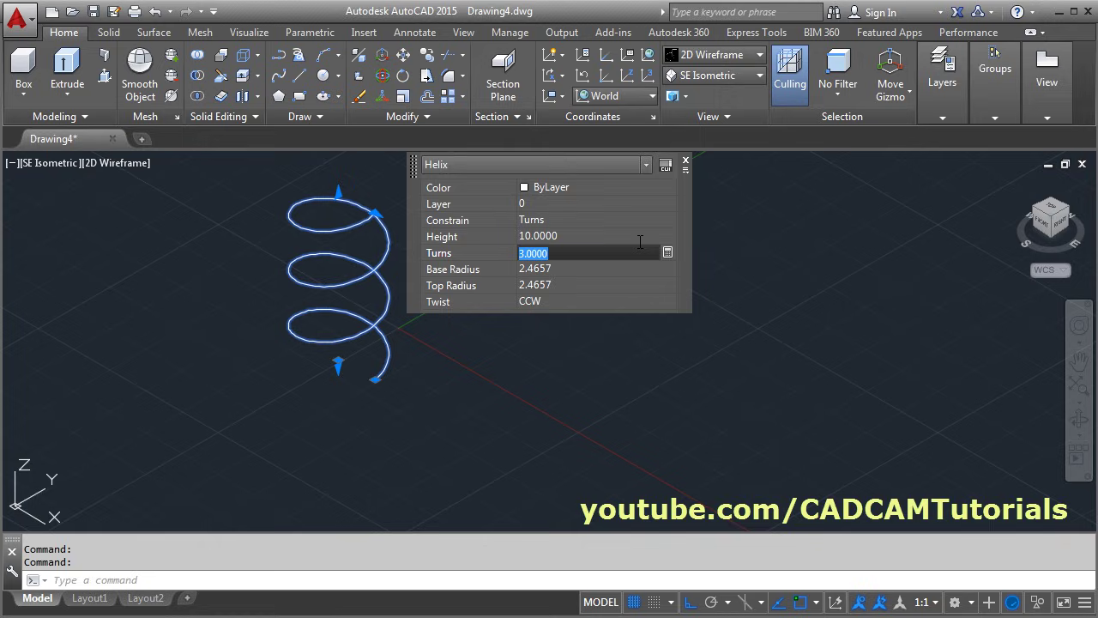
pyautogui.press('Tab')
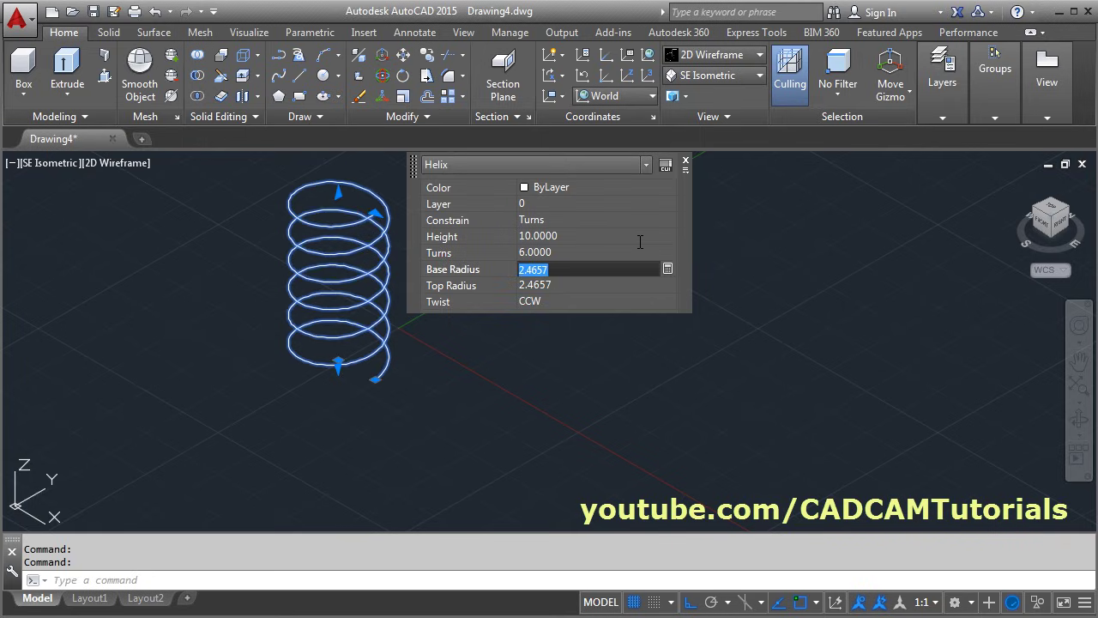
pyautogui.write('3')
pyautogui.press('Tab')
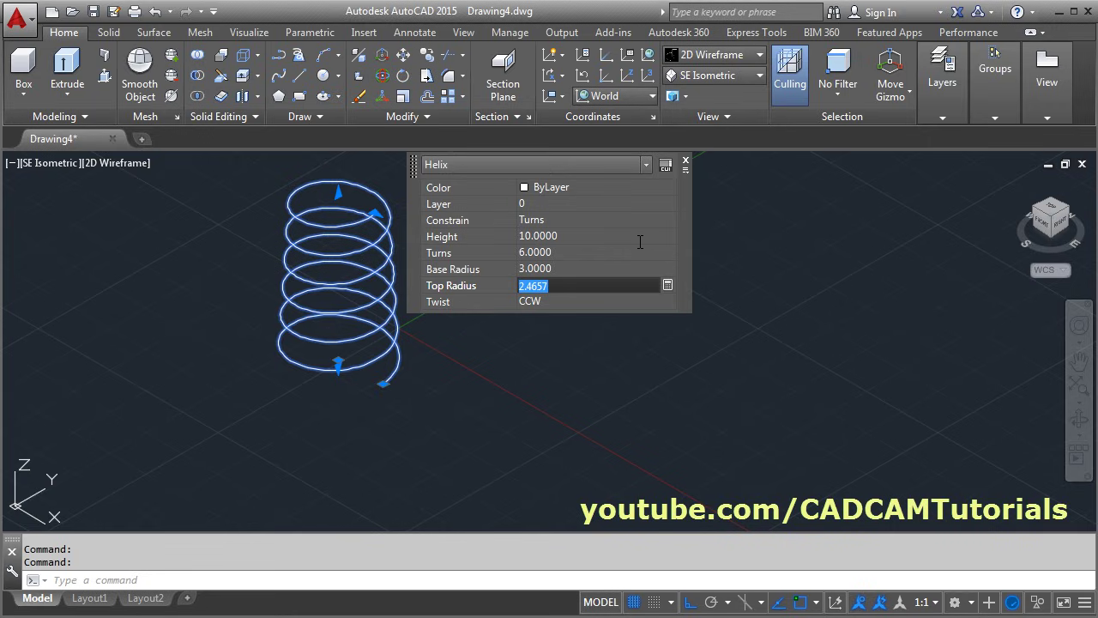
pyautogui.press('Tab')
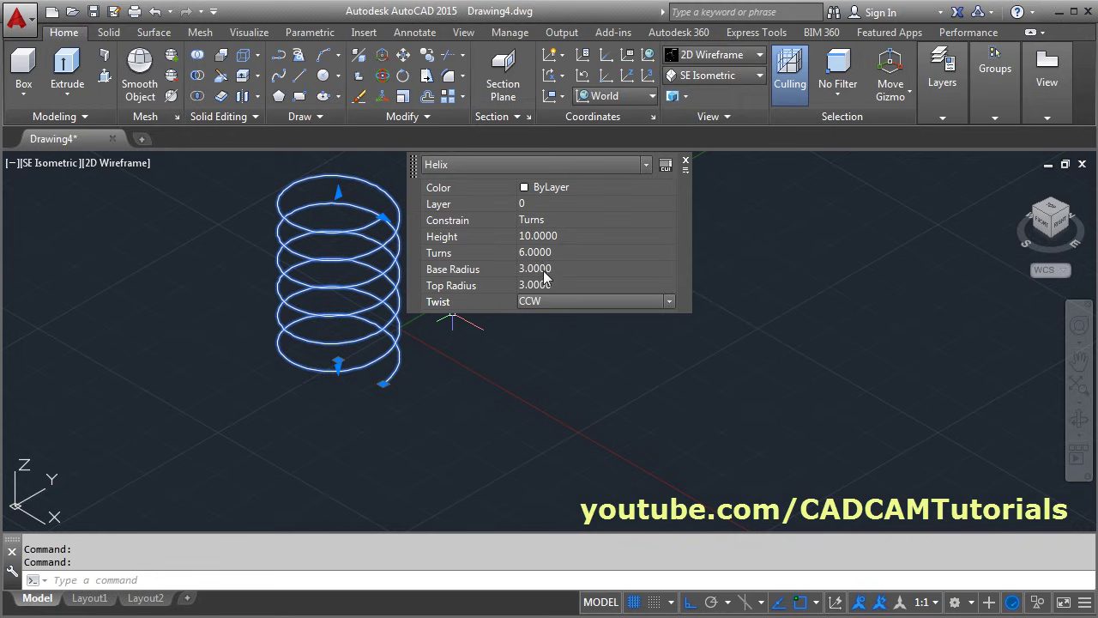
# Try base radius 2 and top radius 1, then restore both radii to 3.
pyautogui.click(643, 271)
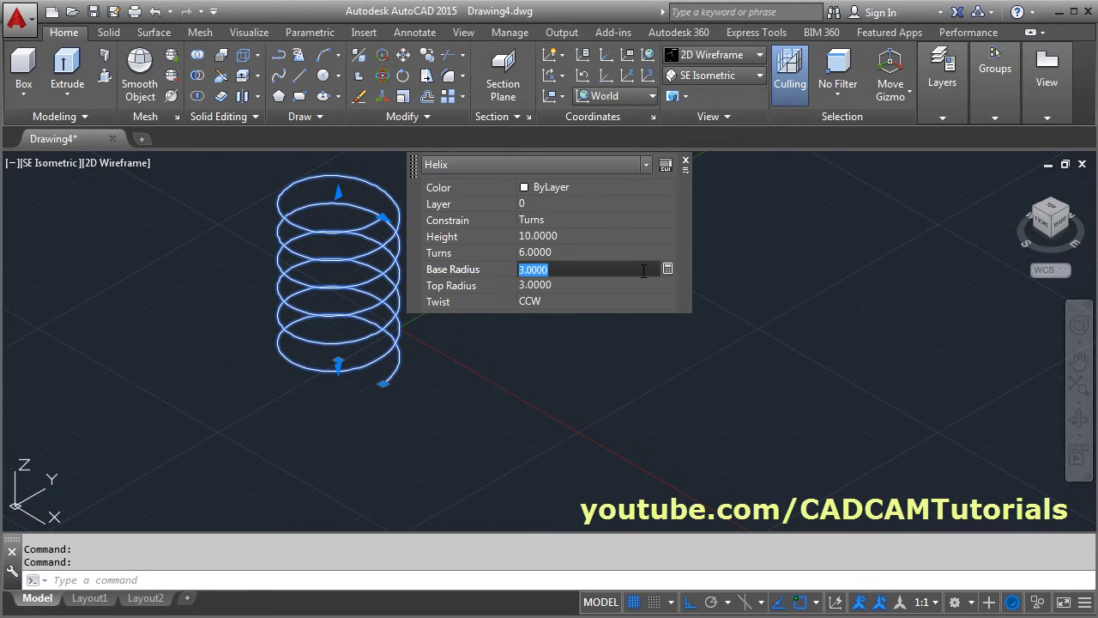
pyautogui.press('Tab')
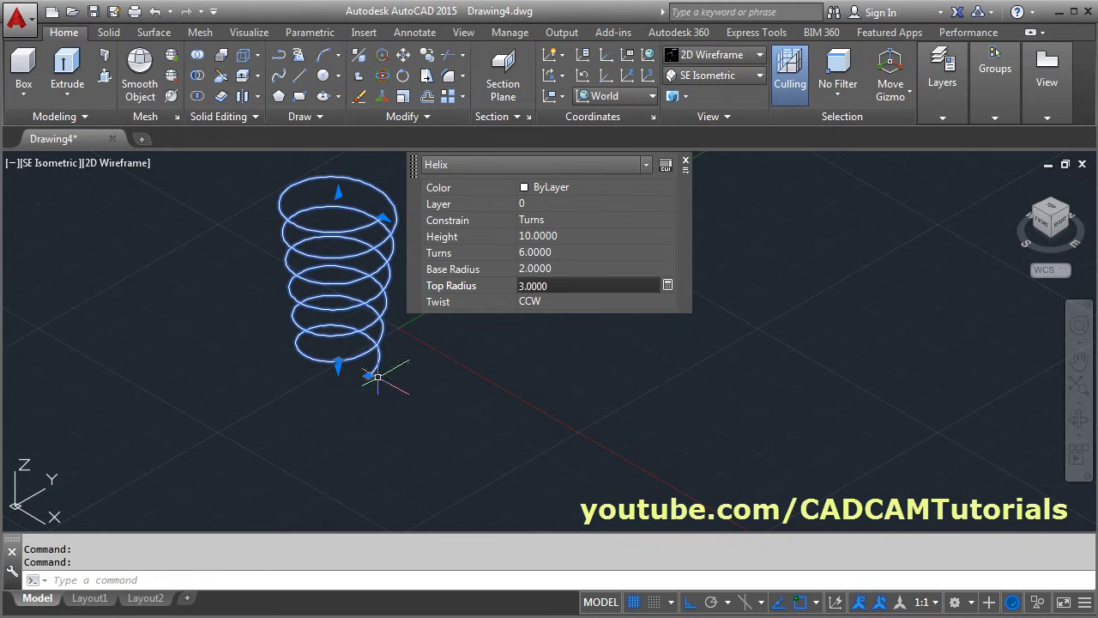
pyautogui.click(550, 289)
pyautogui.write('1')
pyautogui.press('Tab')
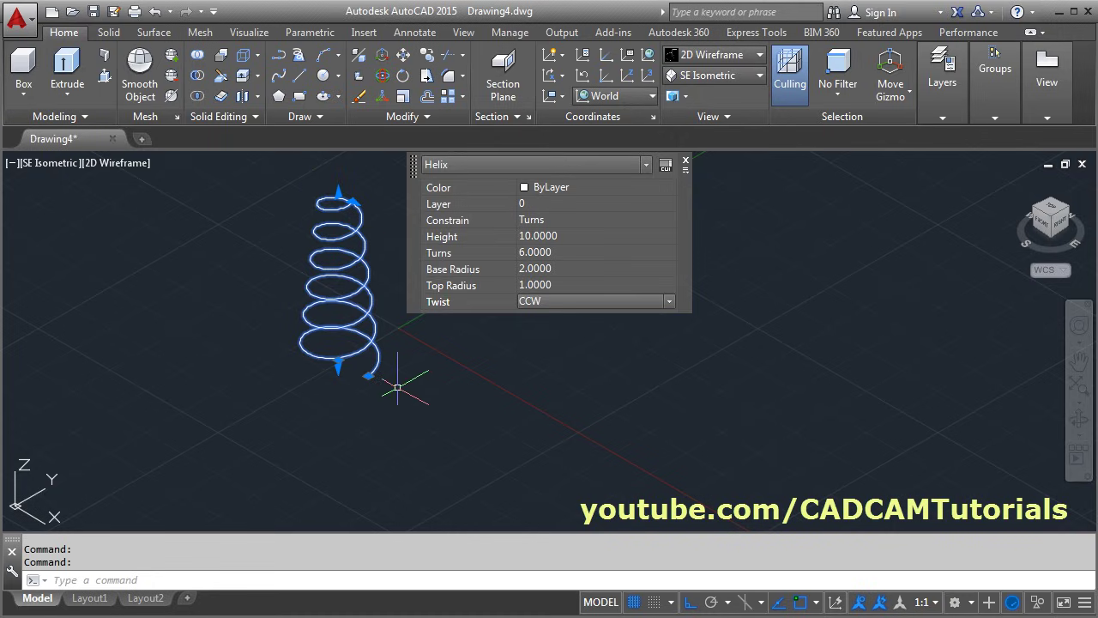
pyautogui.click(548, 269)
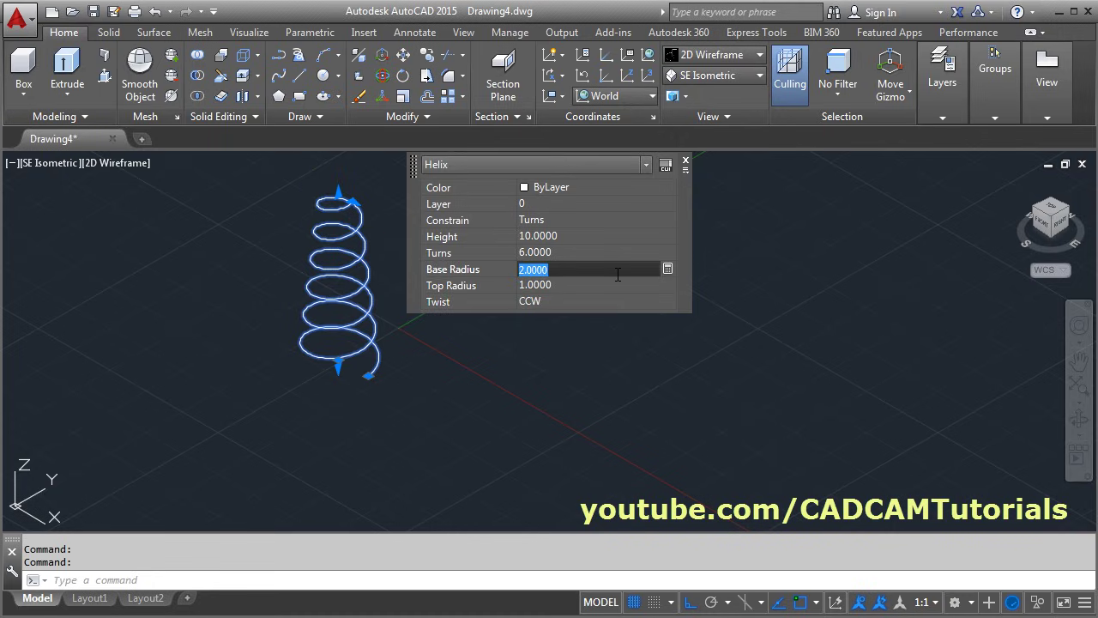
pyautogui.press('Tab')
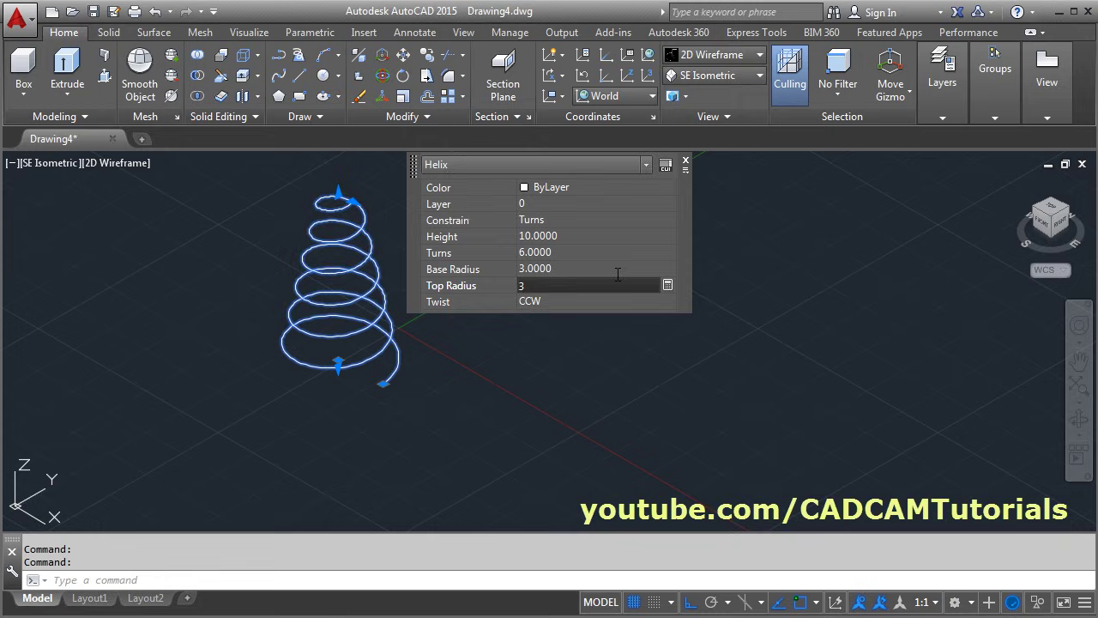
pyautogui.write('3')
pyautogui.press('Tab')
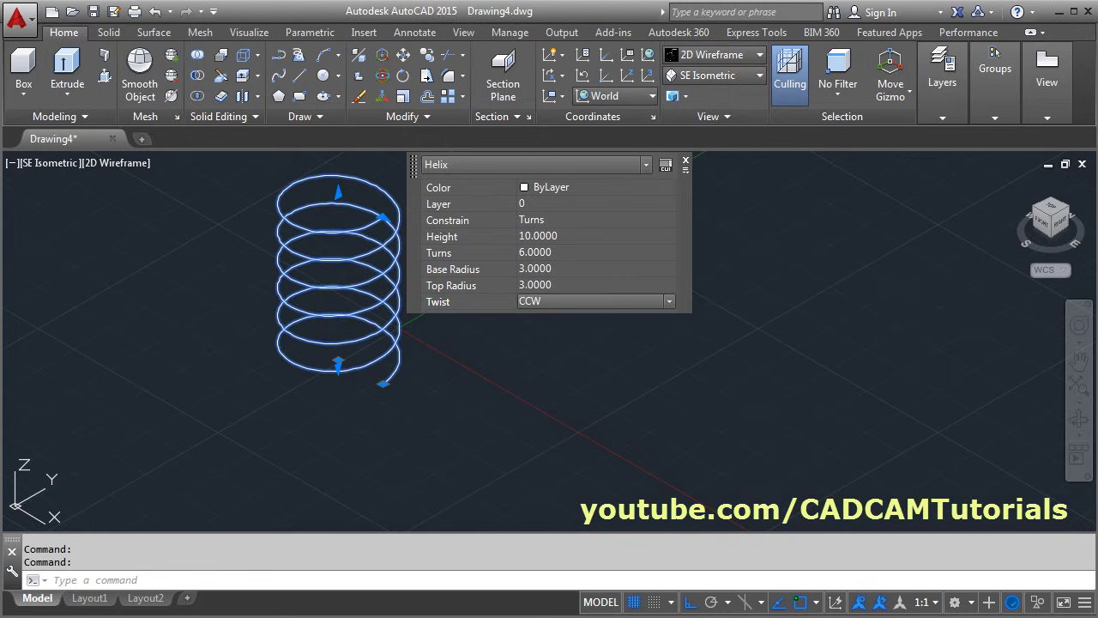
# Try a clockwise twist, then set the twist back to counter-clockwise.
pyautogui.click(670, 301)
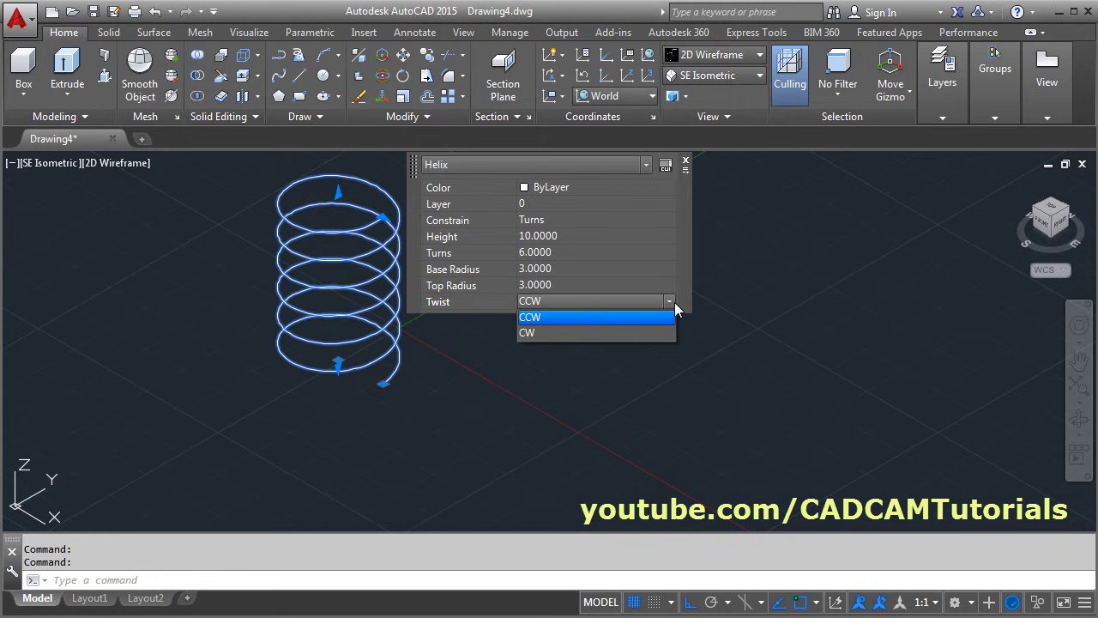
pyautogui.click(557, 334)
pyautogui.click(569, 300)
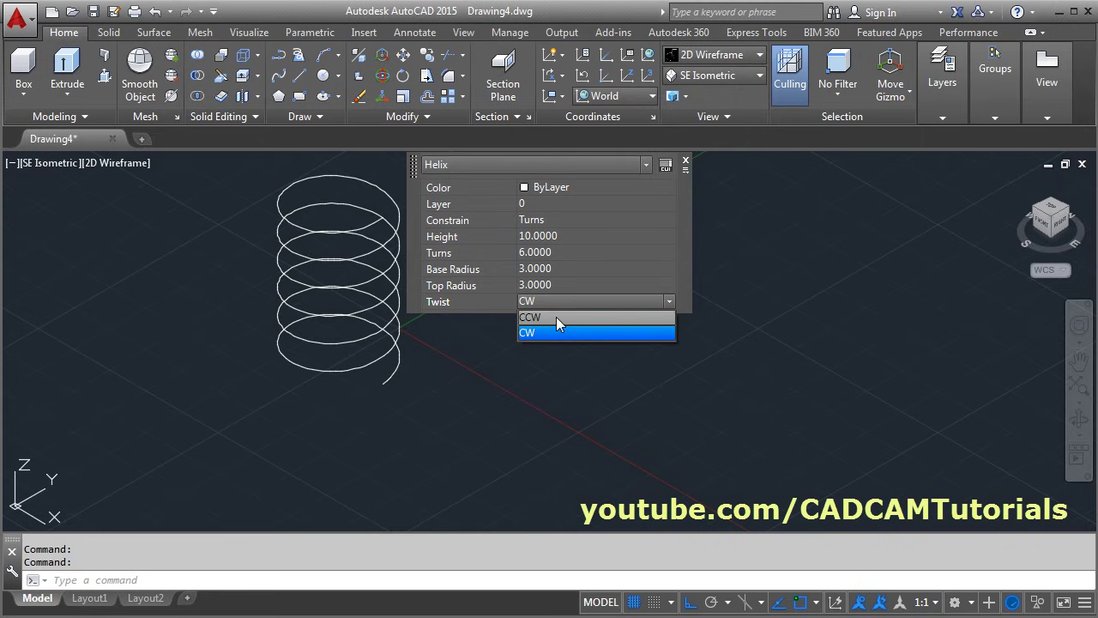
pyautogui.click(555, 318)
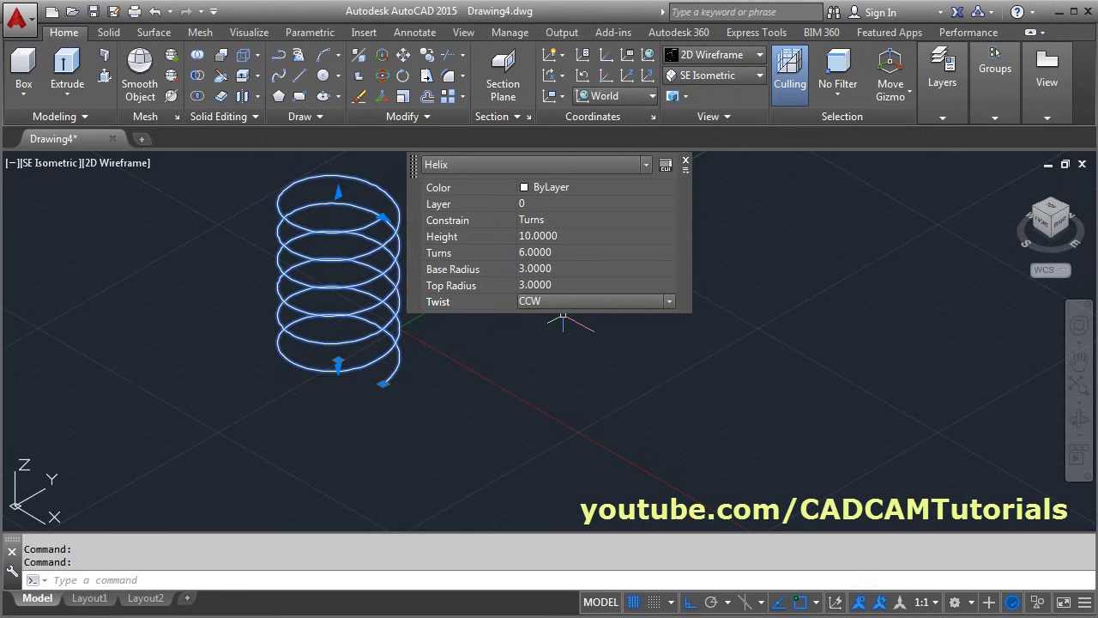
pyautogui.press('Escape')
# Draw a second helix with base diameter 5.4177, its axis endpoint set horizontally at 90°.
pyautogui.keyDown('shift'); pyautogui.moveTo(554, 311); pyautogui.dragTo(507, 363, button='middle'); pyautogui.keyUp('shift')
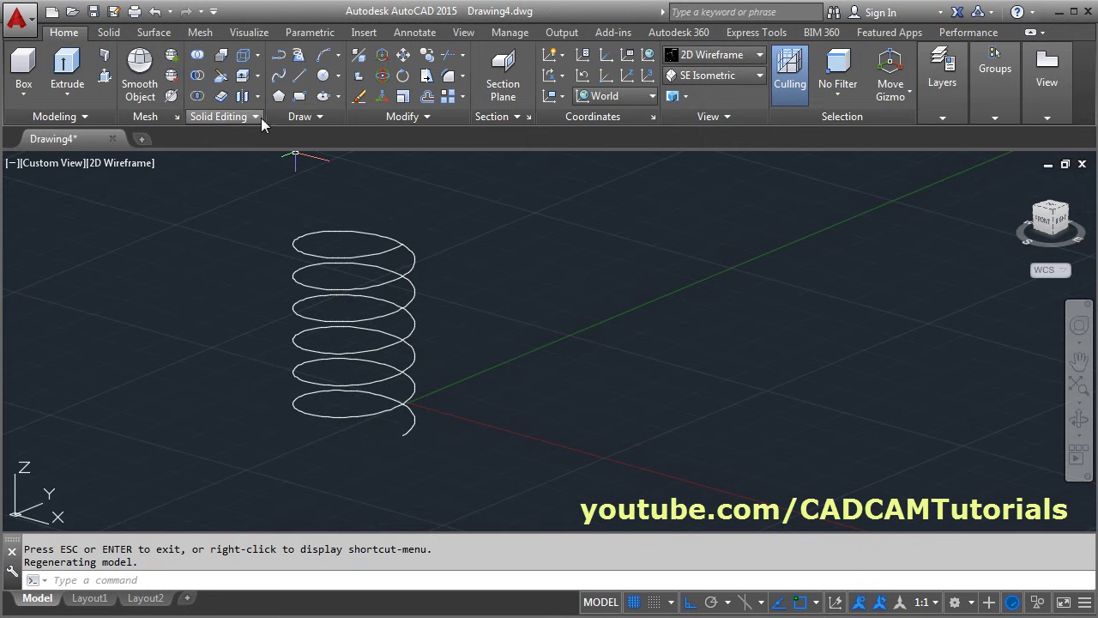
pyautogui.click(304, 119)
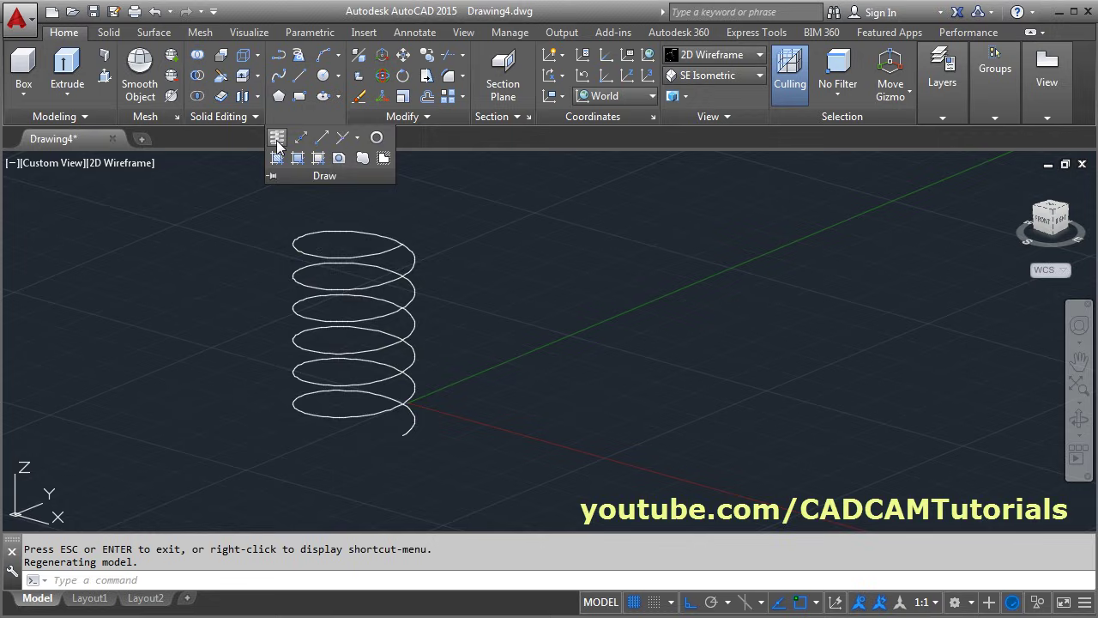
pyautogui.click(277, 139)
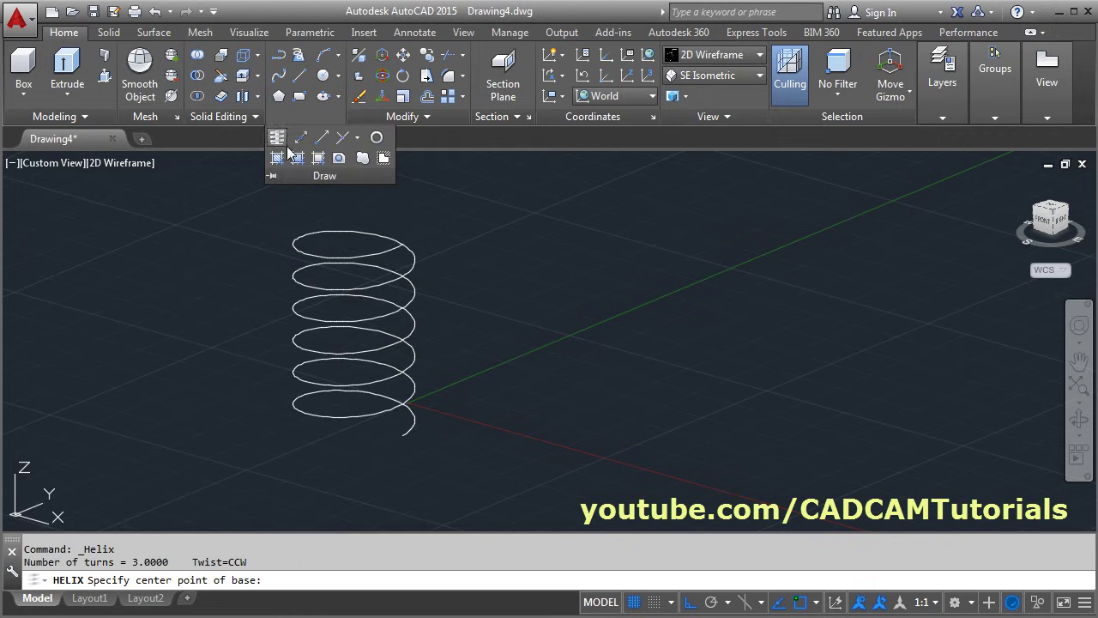
pyautogui.click(549, 388)
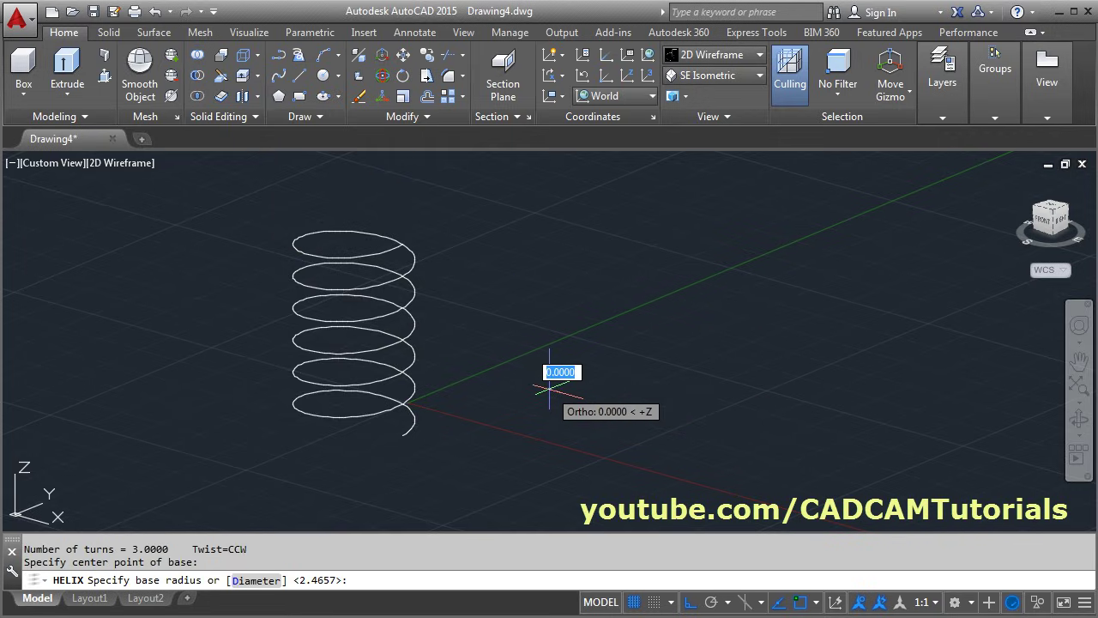
pyautogui.click(255, 580)
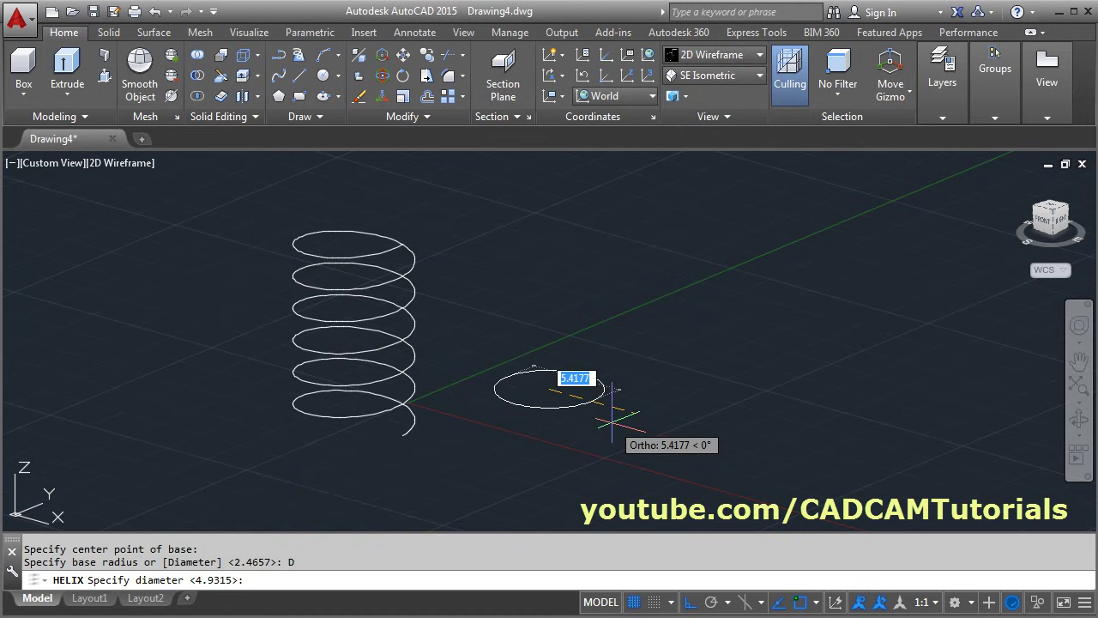
pyautogui.click(611, 420)
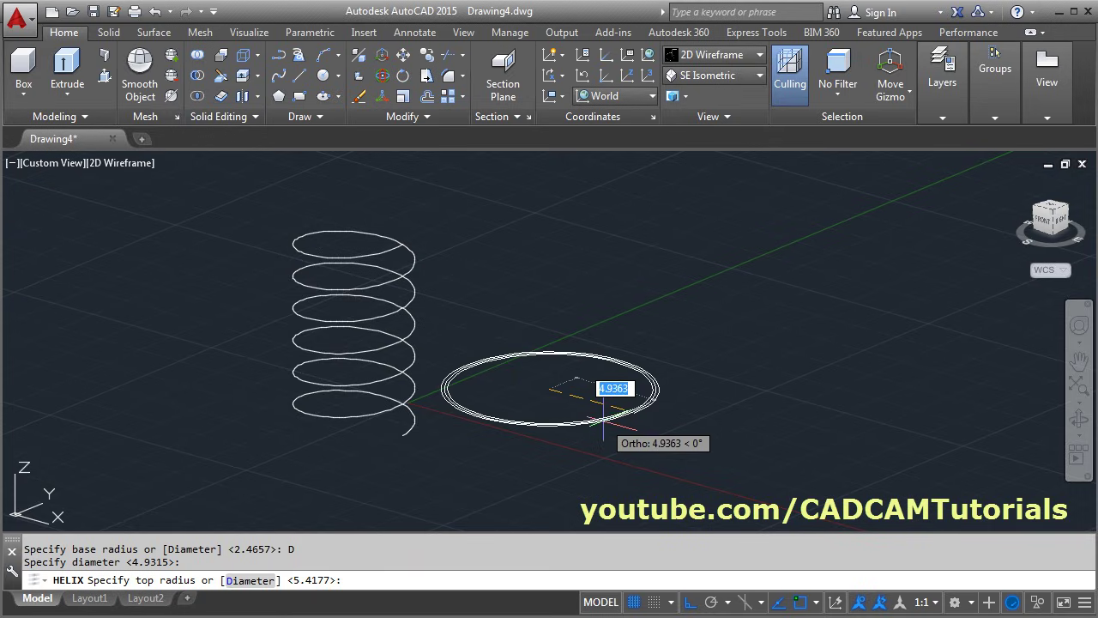
pyautogui.click(553, 418)
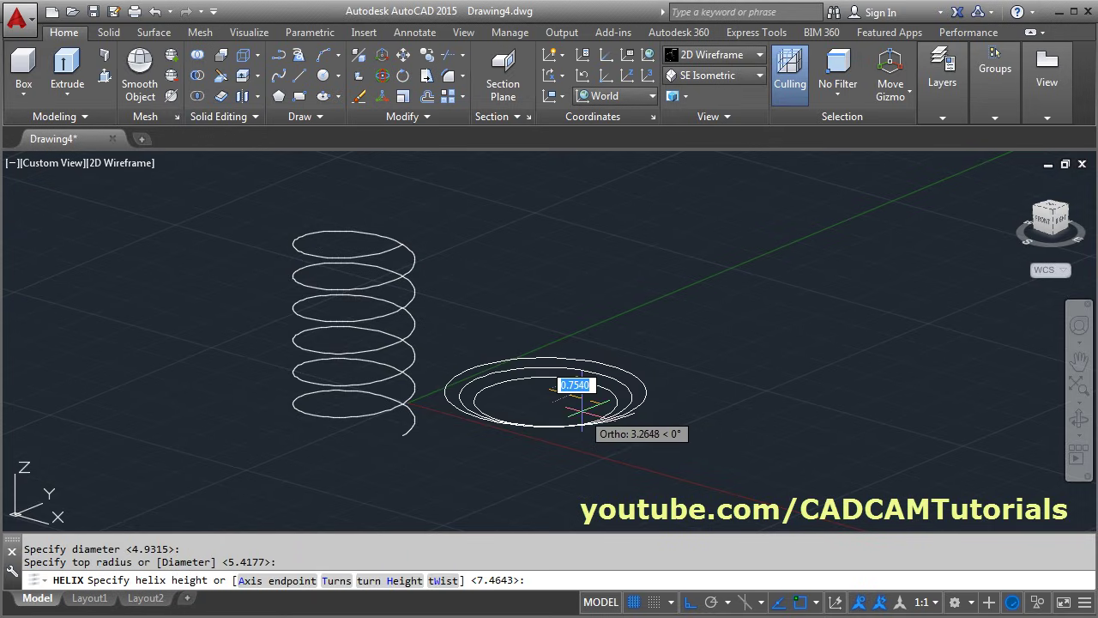
pyautogui.click(291, 582)
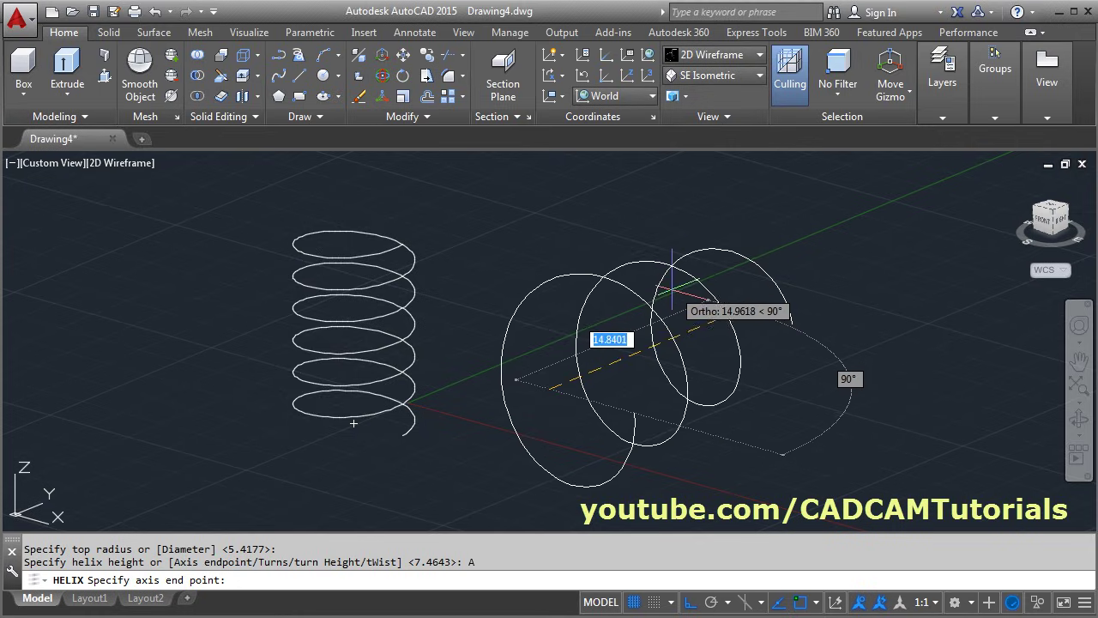
pyautogui.click(672, 292)
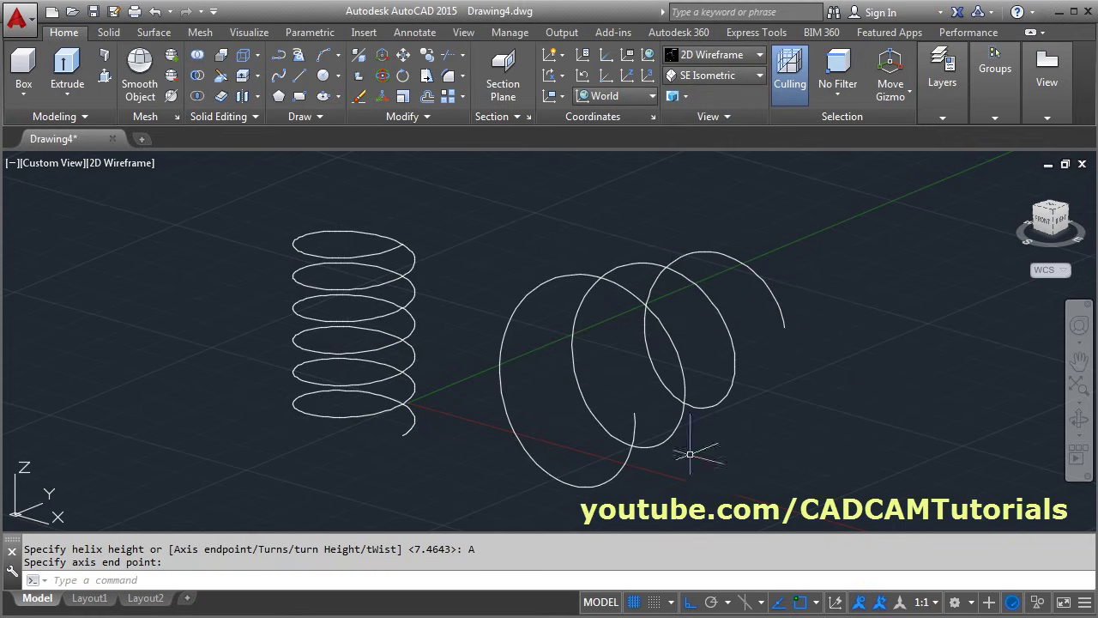
pyautogui.scroll(-2, 485, 245)
pyautogui.moveTo(642, 319); pyautogui.dragTo(508, 299, button='middle')
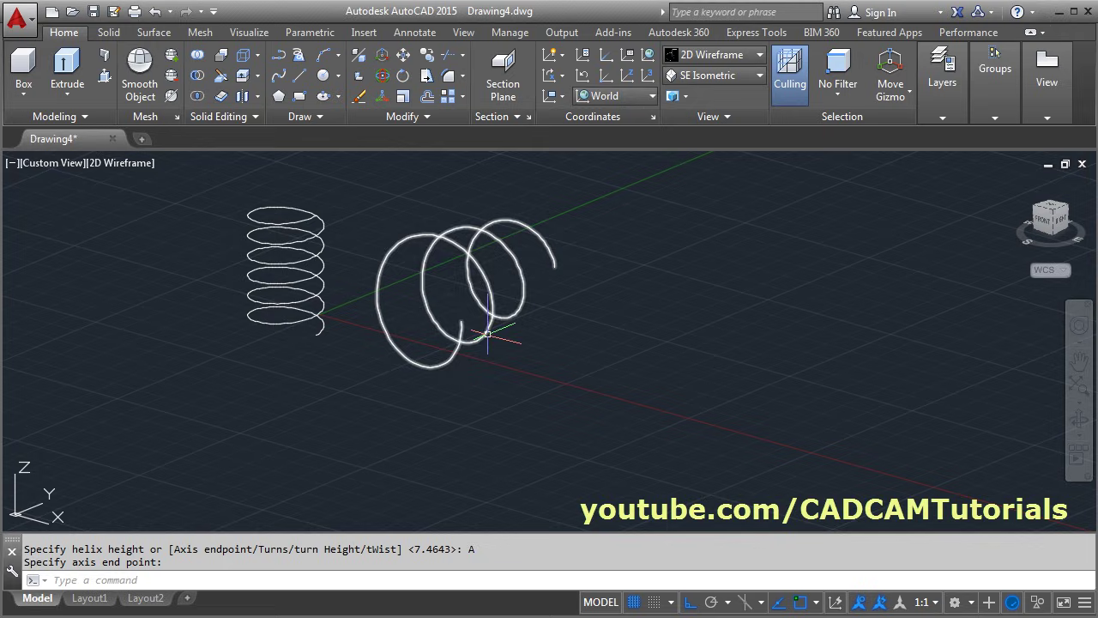
# Copy the upright six-turn helix to the right along X with COPY.
pyautogui.moveTo(512, 346); pyautogui.dragTo(522, 360, button='middle')
pyautogui.write('Co')
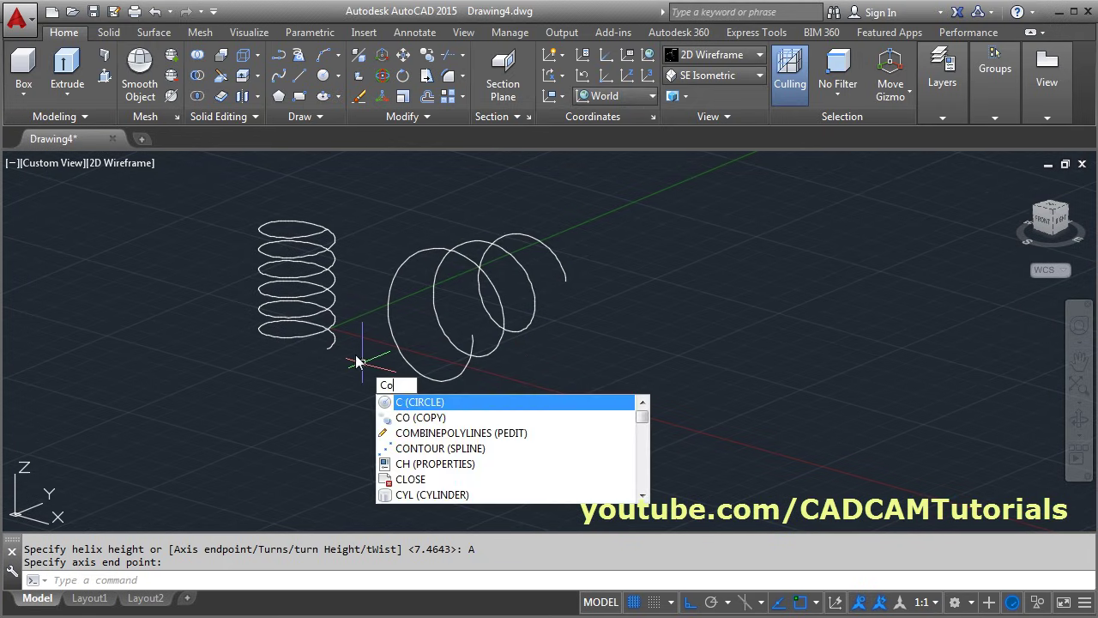
pyautogui.press('Return')
pyautogui.click(330, 343)
pyautogui.press('Return')
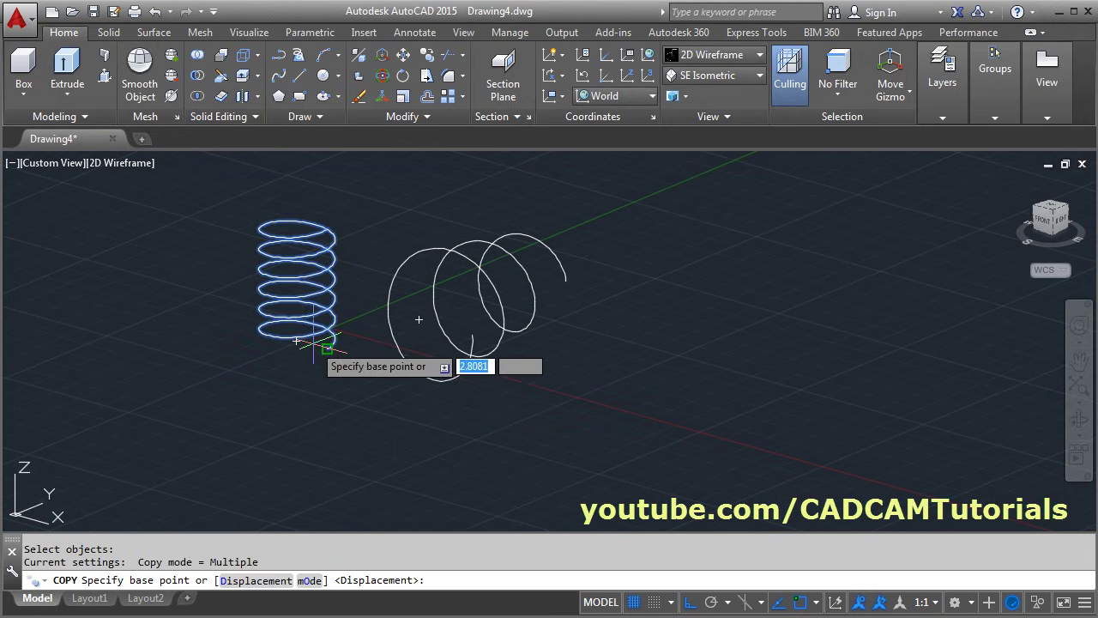
pyautogui.click(298, 341)
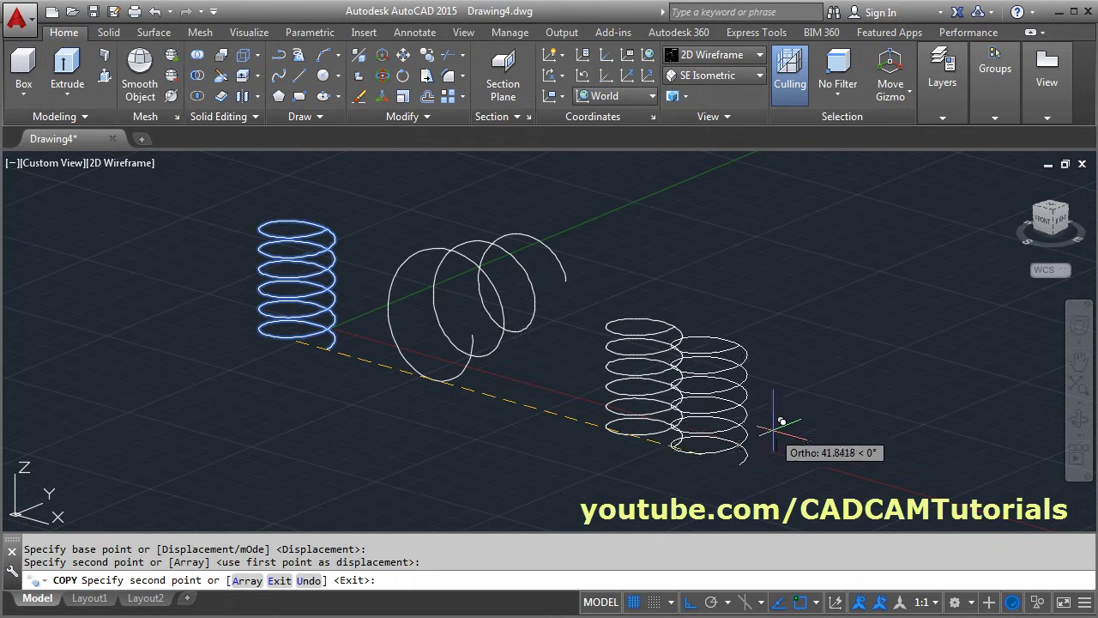
pyautogui.click(693, 425)
pyautogui.scroll(2, 703, 416)
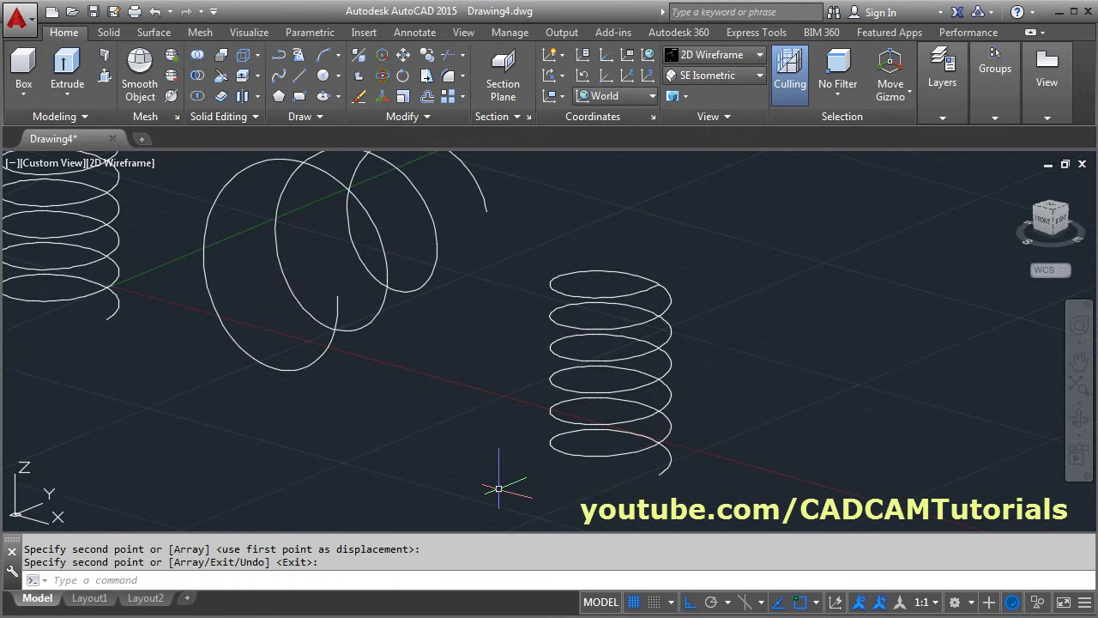
# Set the copied helix's Top Radius to 0 and Height to 0 in Quick Properties.
pyautogui.press('Return')
pyautogui.click(623, 421)
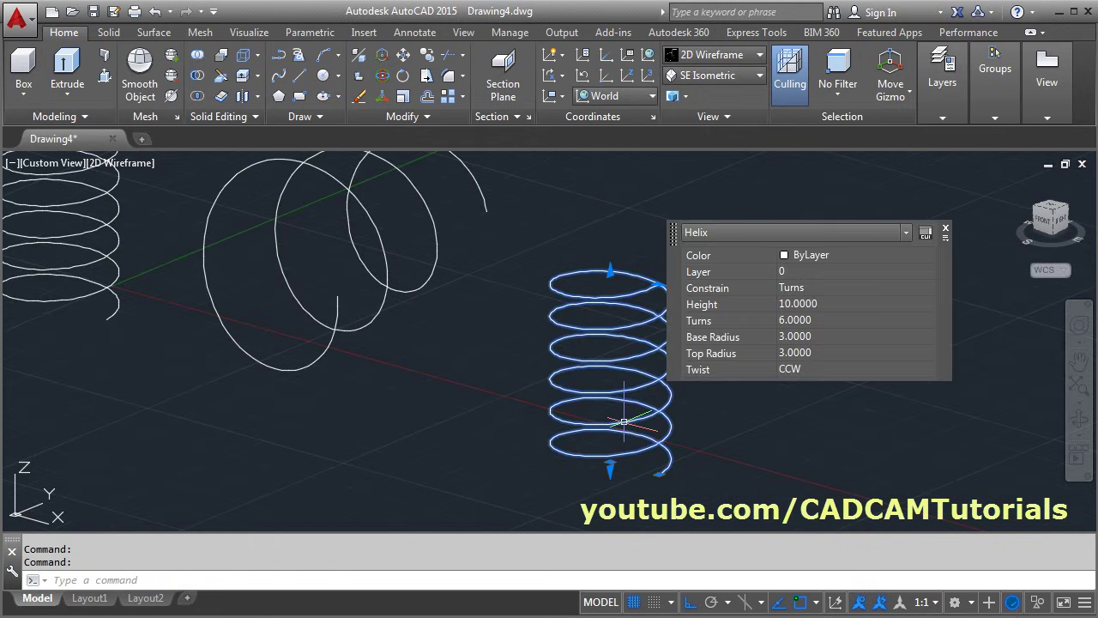
pyautogui.click(800, 353)
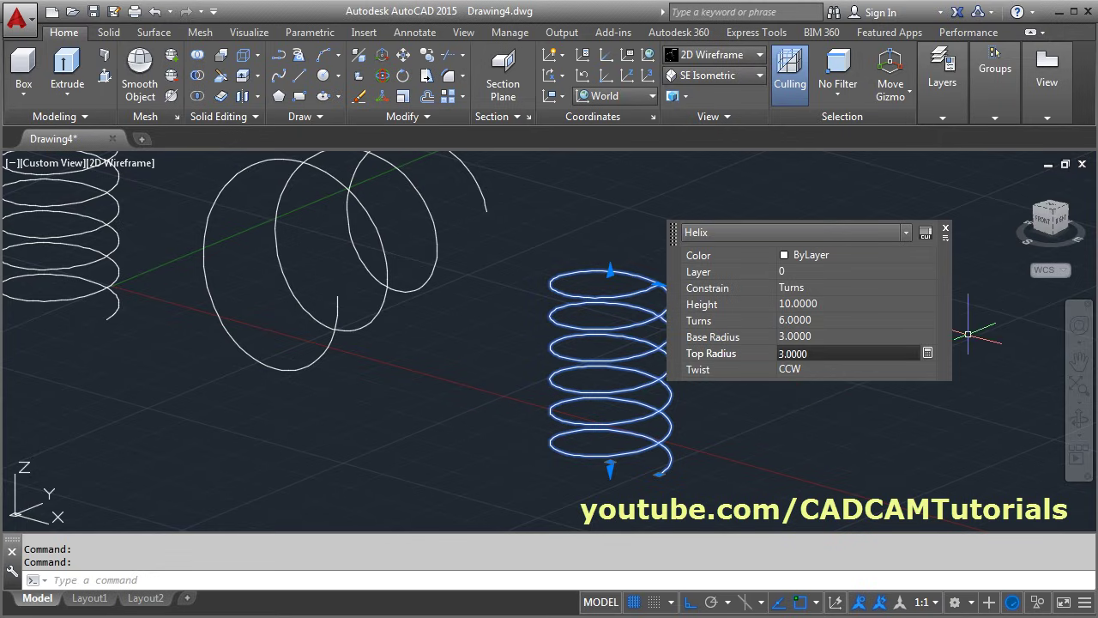
pyautogui.click(824, 354)
pyautogui.write('0')
pyautogui.press('Return')
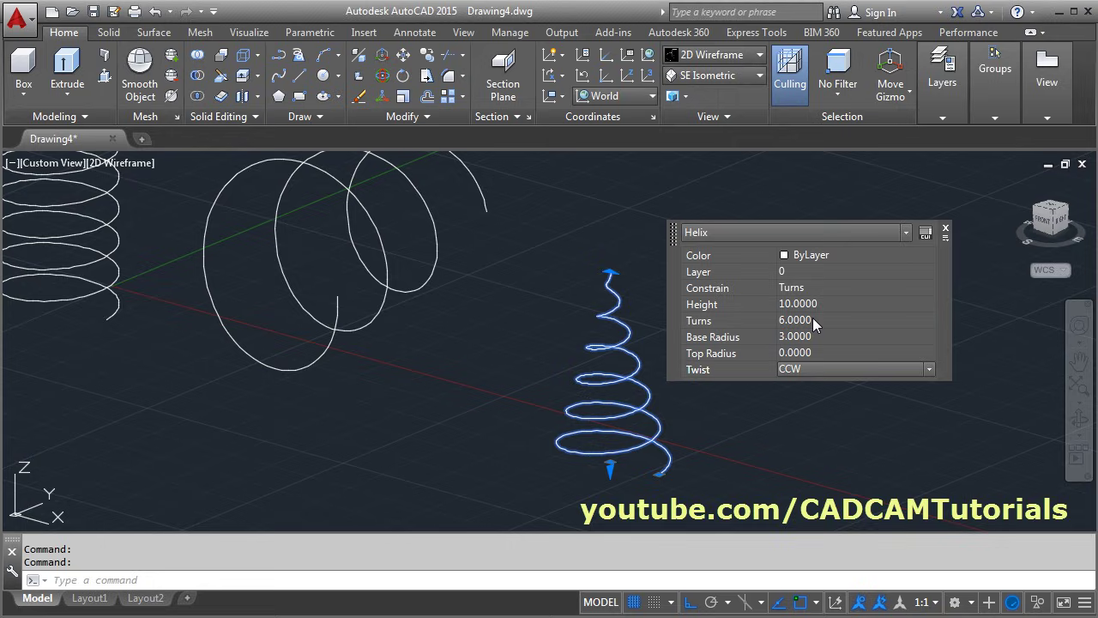
pyautogui.click(819, 307)
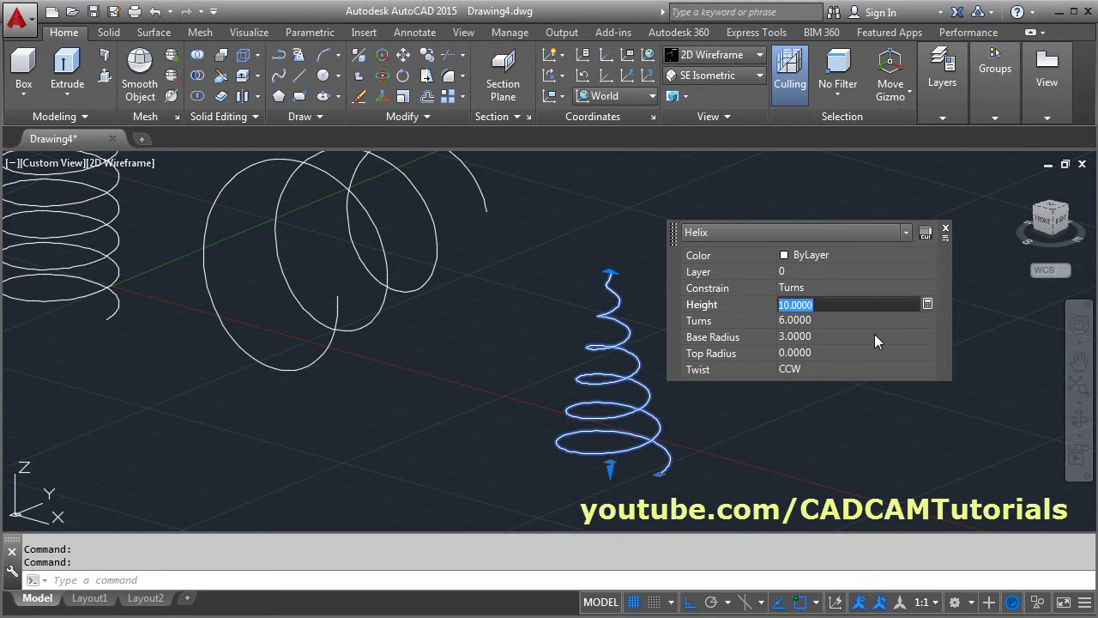
pyautogui.write('0')
pyautogui.press('Return')
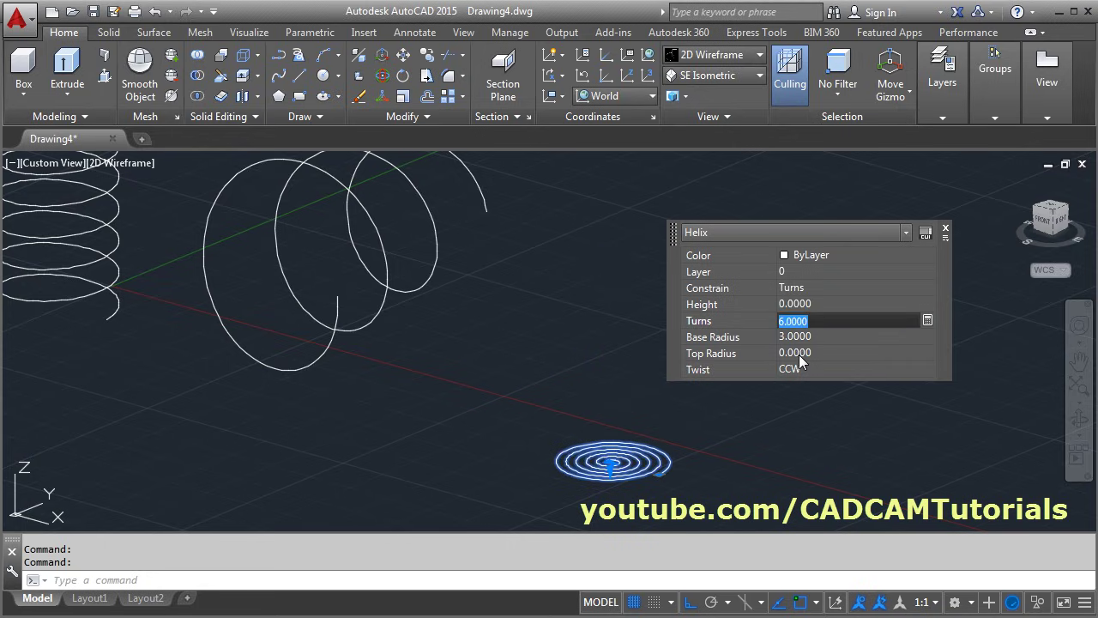
pyautogui.click(945, 228)
pyautogui.press('Escape')
pyautogui.press('Escape')
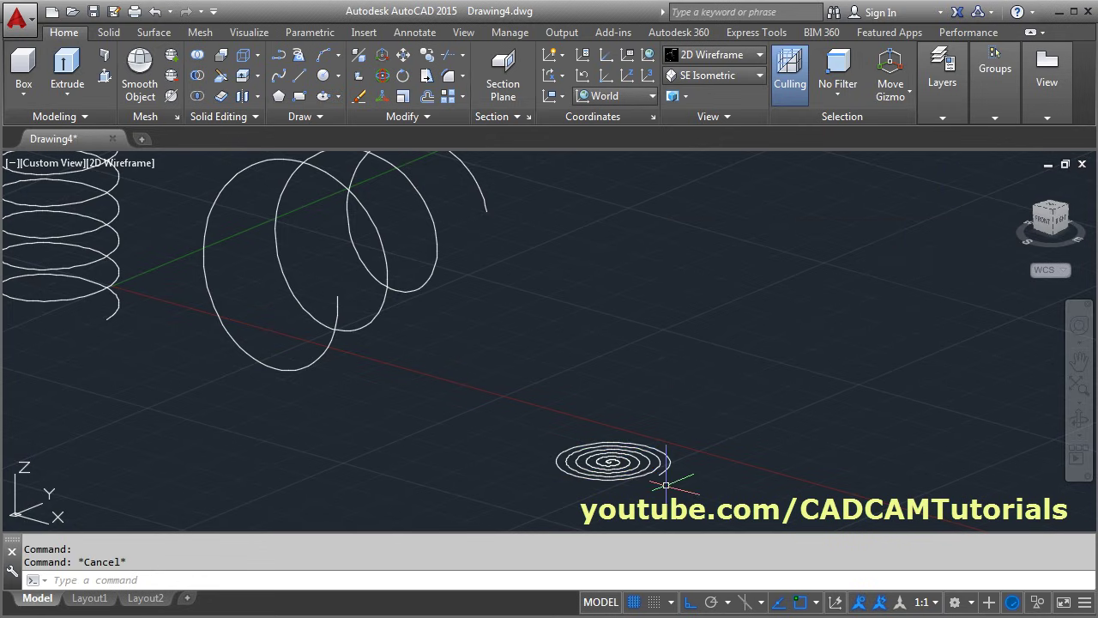
# Zoom to the whole drawing, then change the UCS from World to Right.
pyautogui.scroll(3, 652, 464)
pyautogui.keyDown('shift'); pyautogui.moveTo(652, 463); pyautogui.dragTo(626, 473, button='middle'); pyautogui.keyUp('shift')
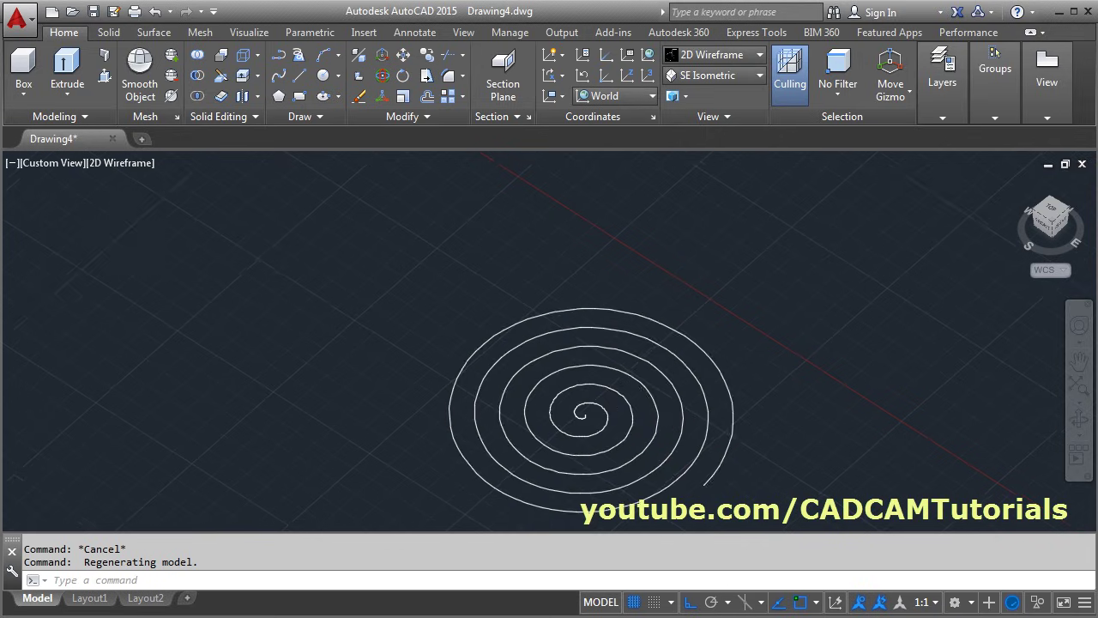
pyautogui.middleClick(550, 388)
pyautogui.middleClick(551, 388)
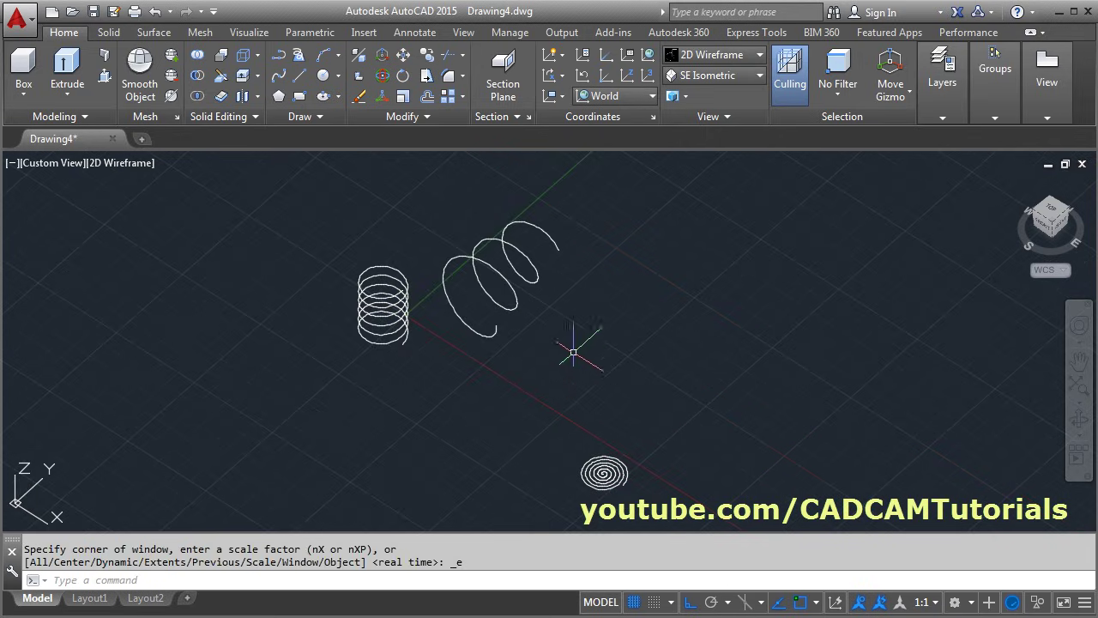
pyautogui.moveTo(649, 377); pyautogui.dragTo(603, 346, button='middle')
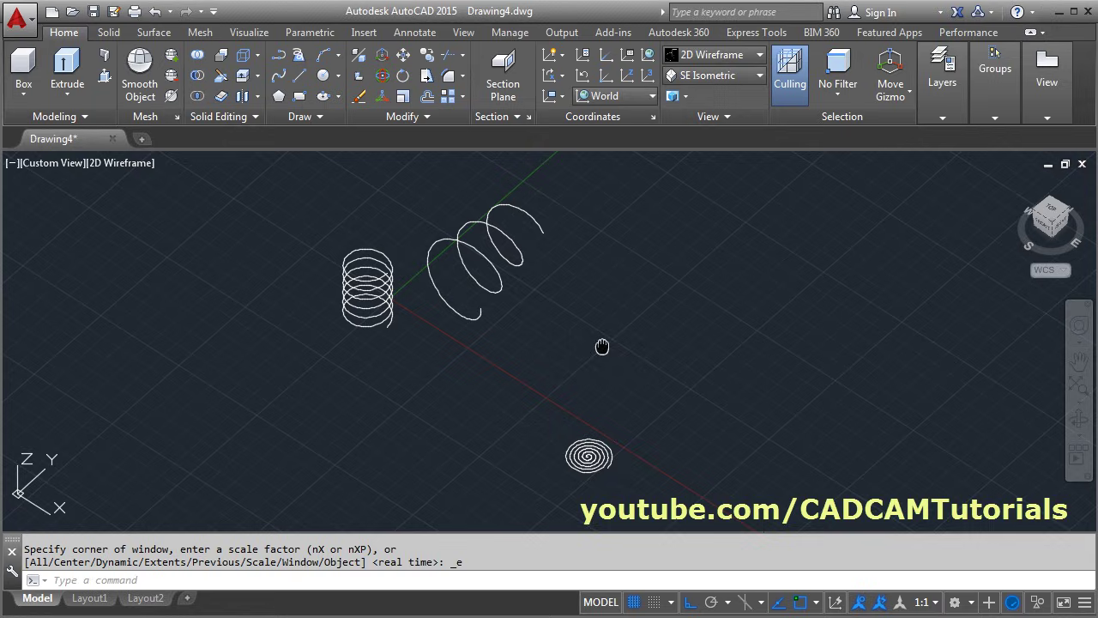
pyautogui.moveTo(647, 287); pyautogui.dragTo(648, 298, button='middle')
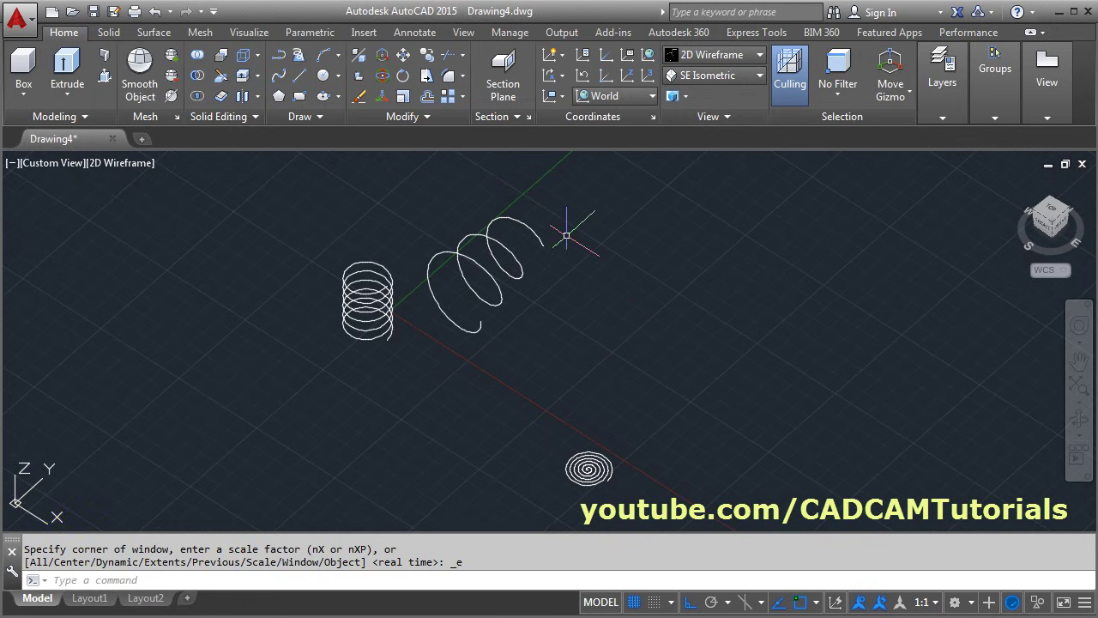
pyautogui.click(627, 95)
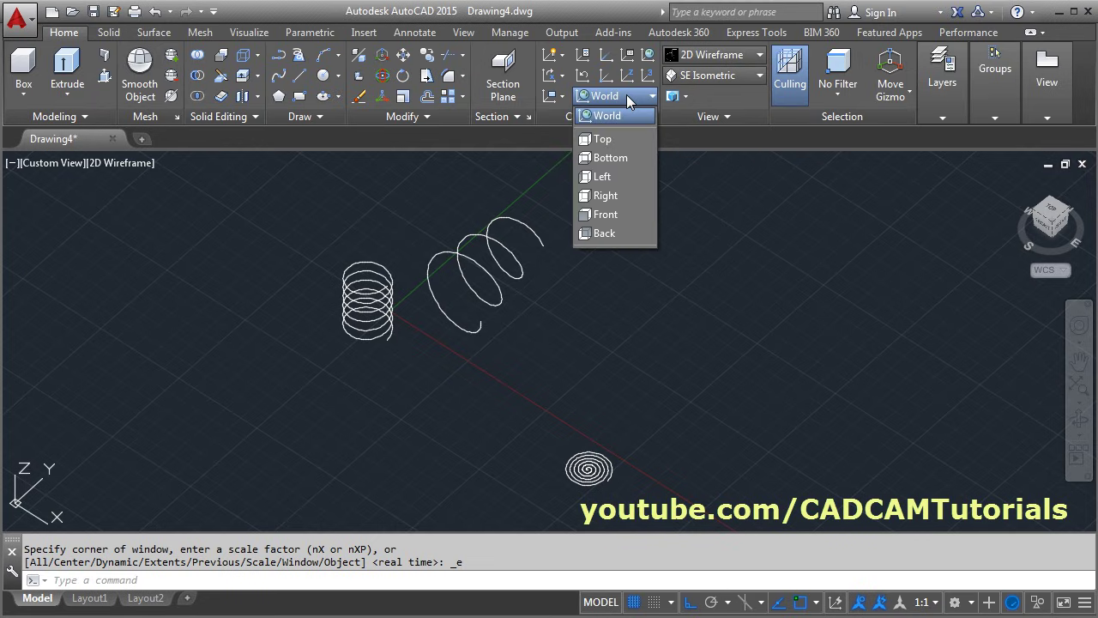
pyautogui.click(617, 196)
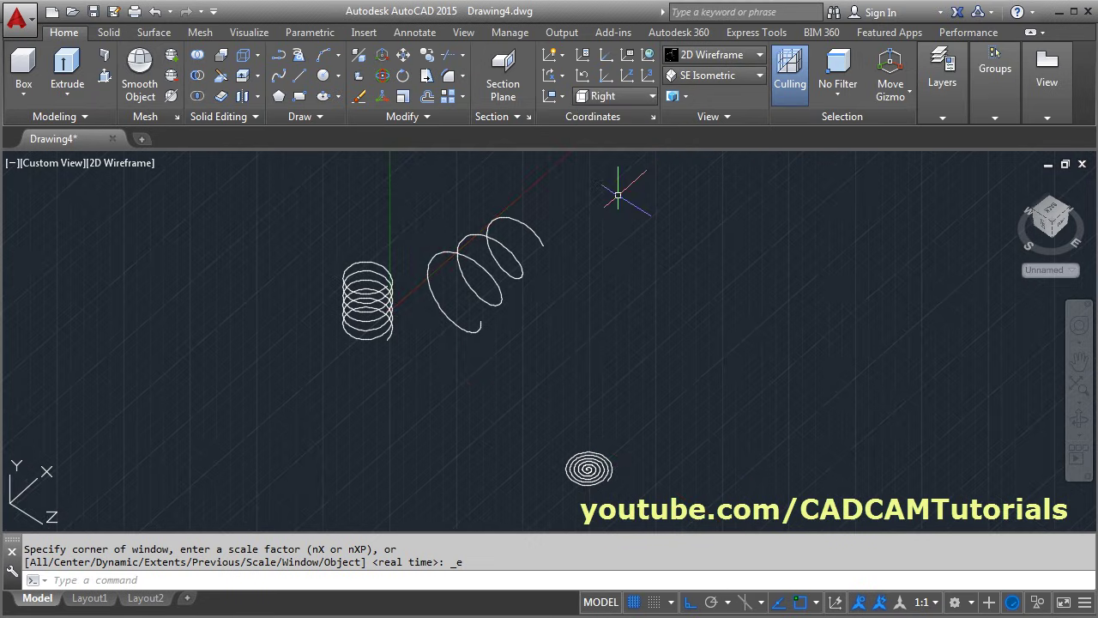
# Draw a vertical line and a slanted line from its top, right of the helices.
pyautogui.click(302, 77)
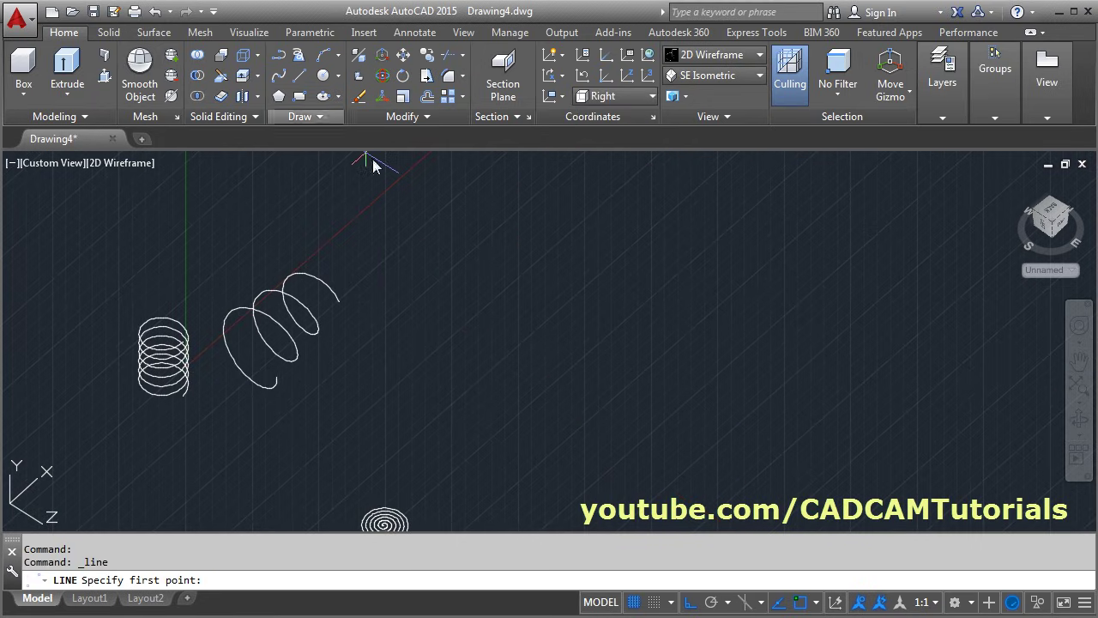
pyautogui.click(522, 413)
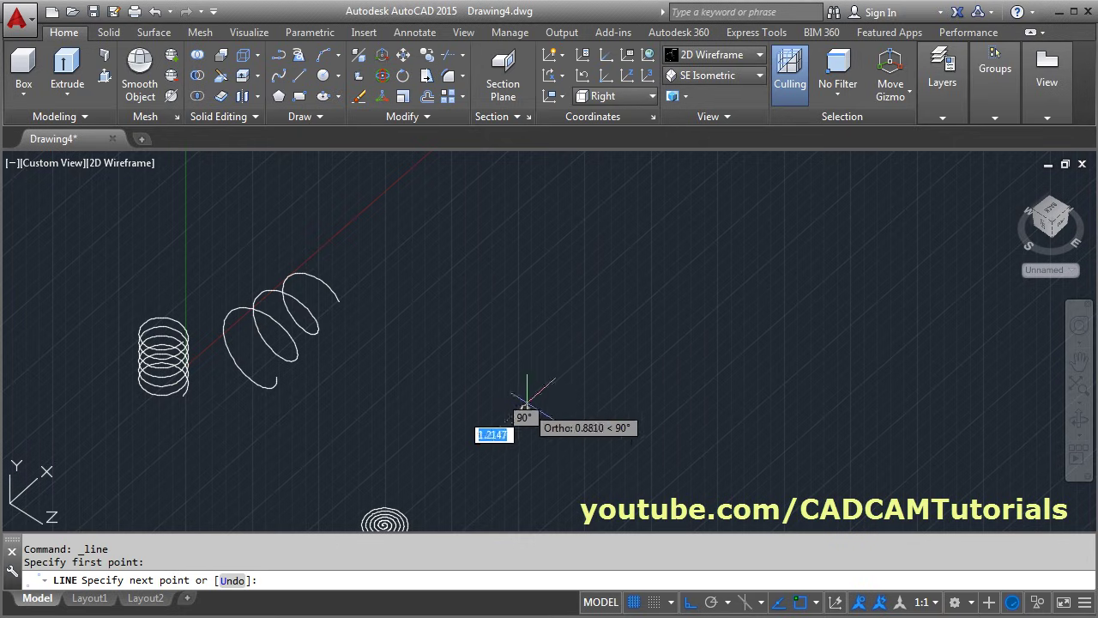
pyautogui.click(533, 292)
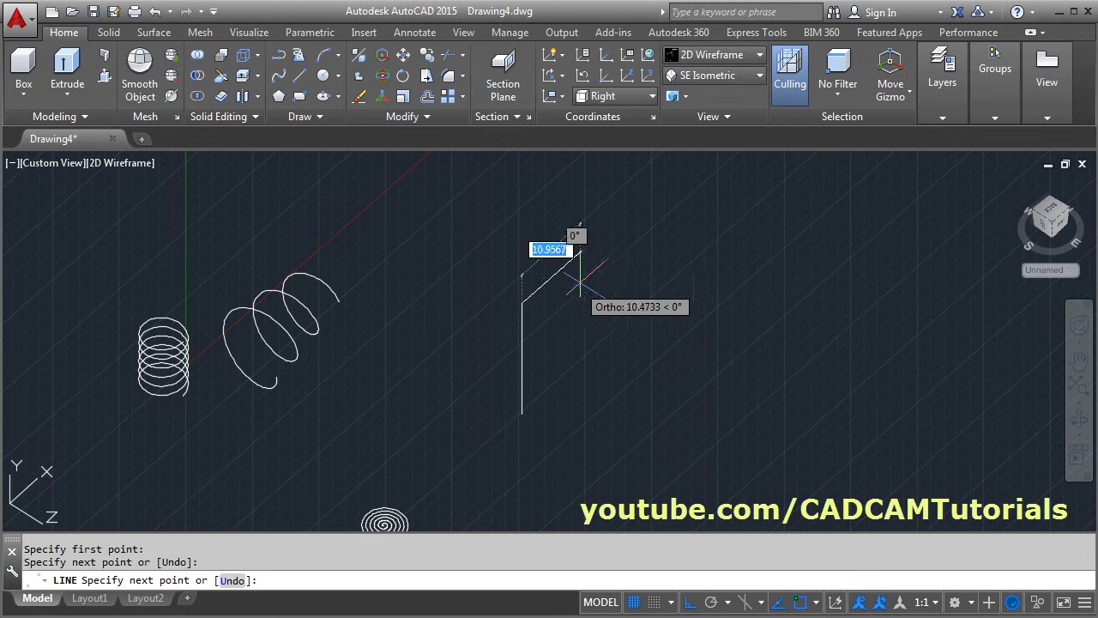
pyautogui.click(697, 199)
pyautogui.moveTo(682, 321); pyautogui.dragTo(653, 360, button='middle')
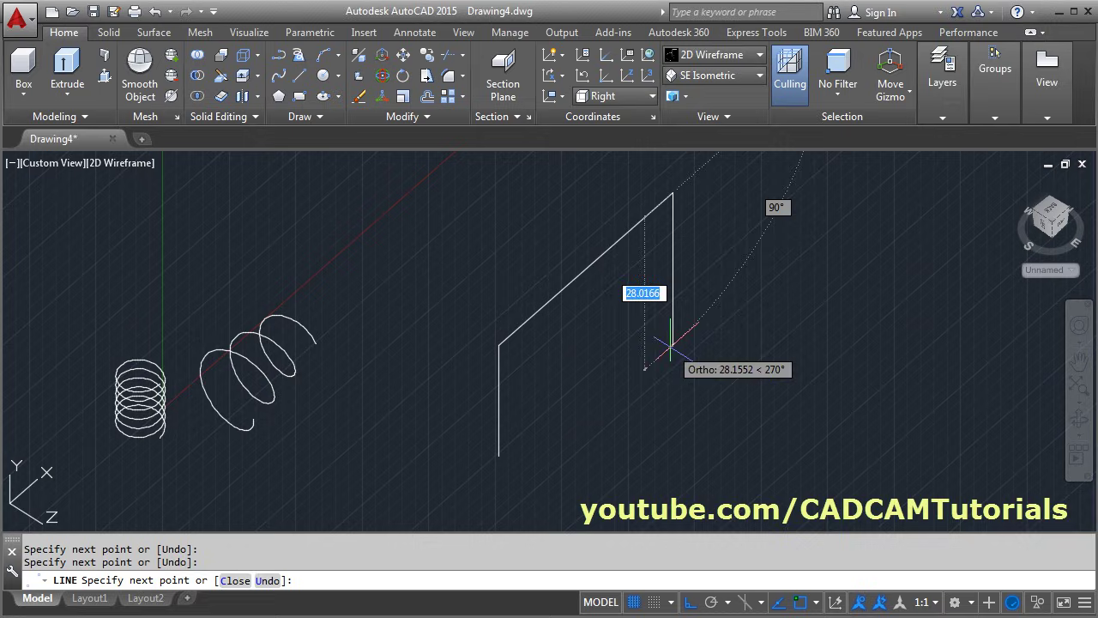
pyautogui.press('Return')
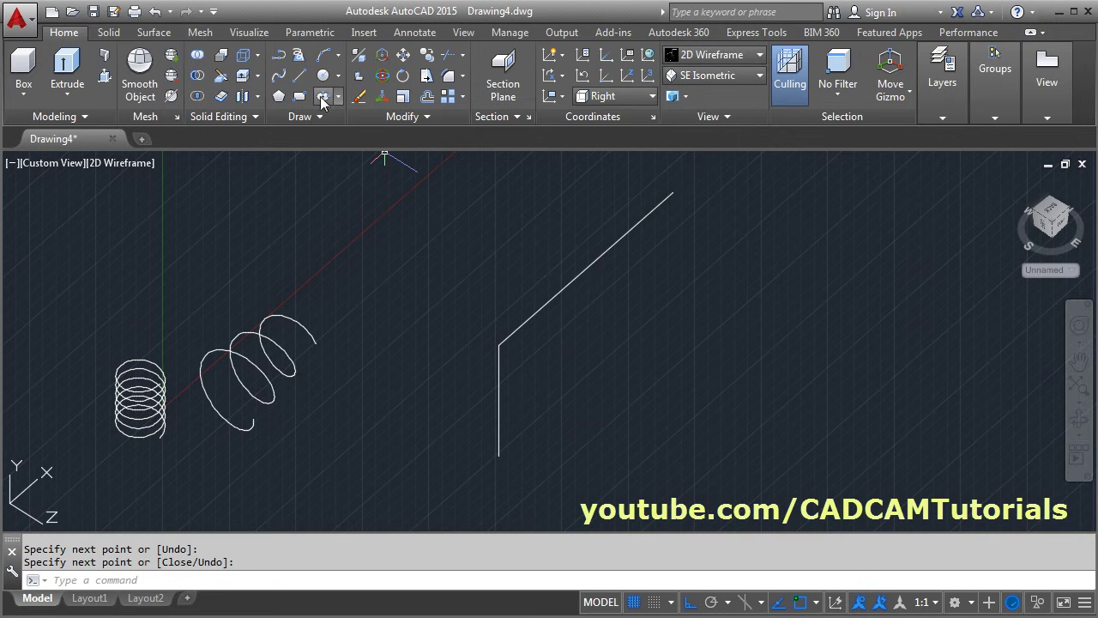
# Fillet the vertical and slanted lines with a radius set by two picked points.
pyautogui.click(447, 76)
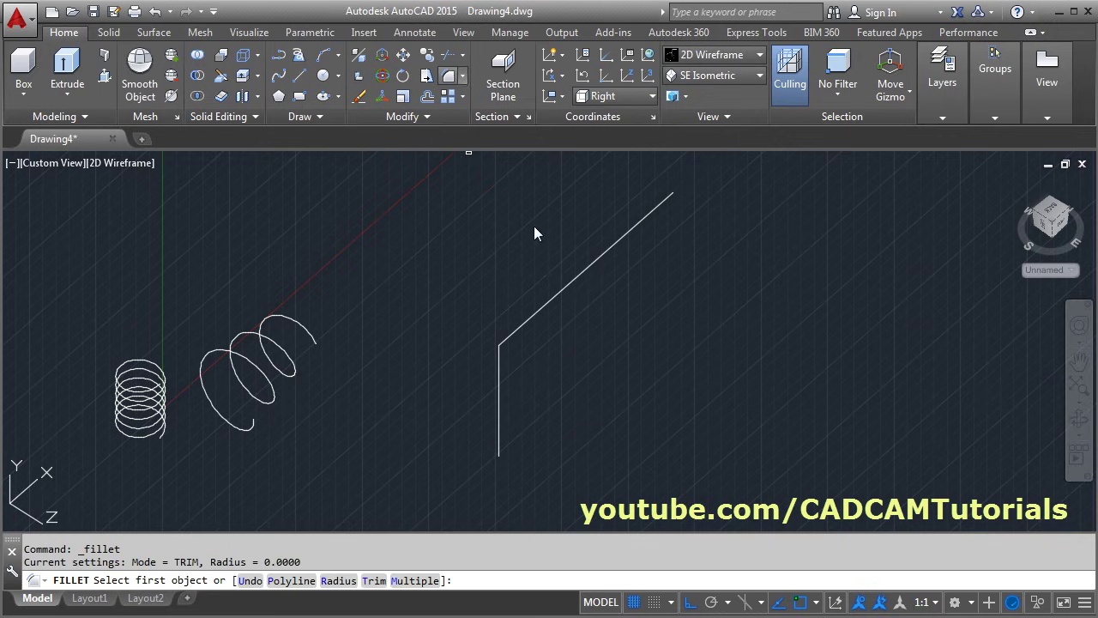
pyautogui.click(338, 580)
pyautogui.click(588, 365)
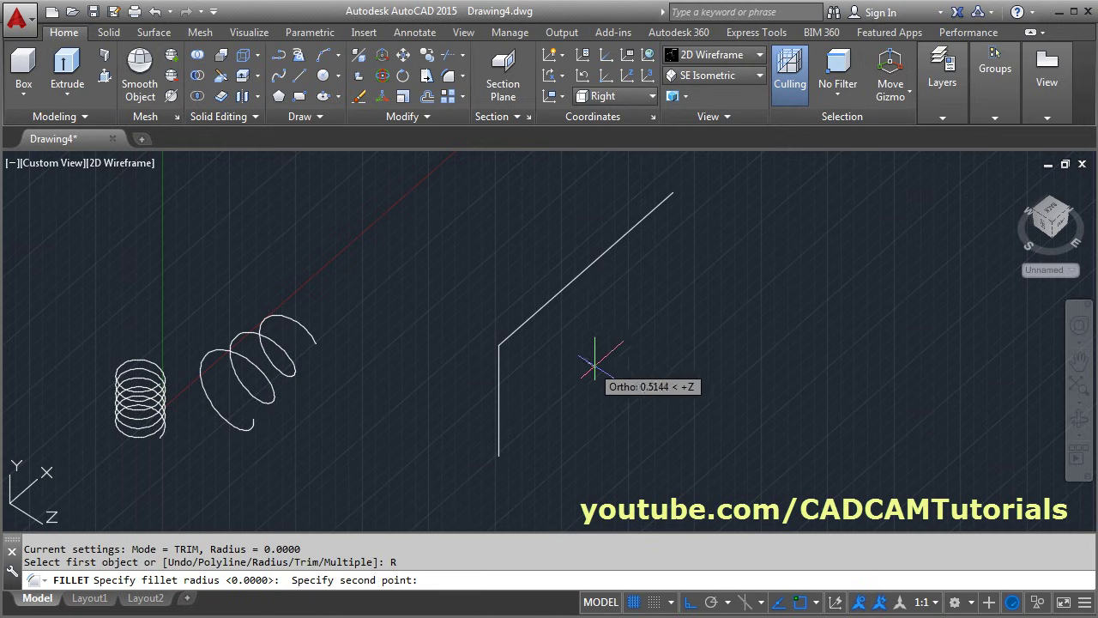
pyautogui.click(686, 389)
pyautogui.click(498, 397)
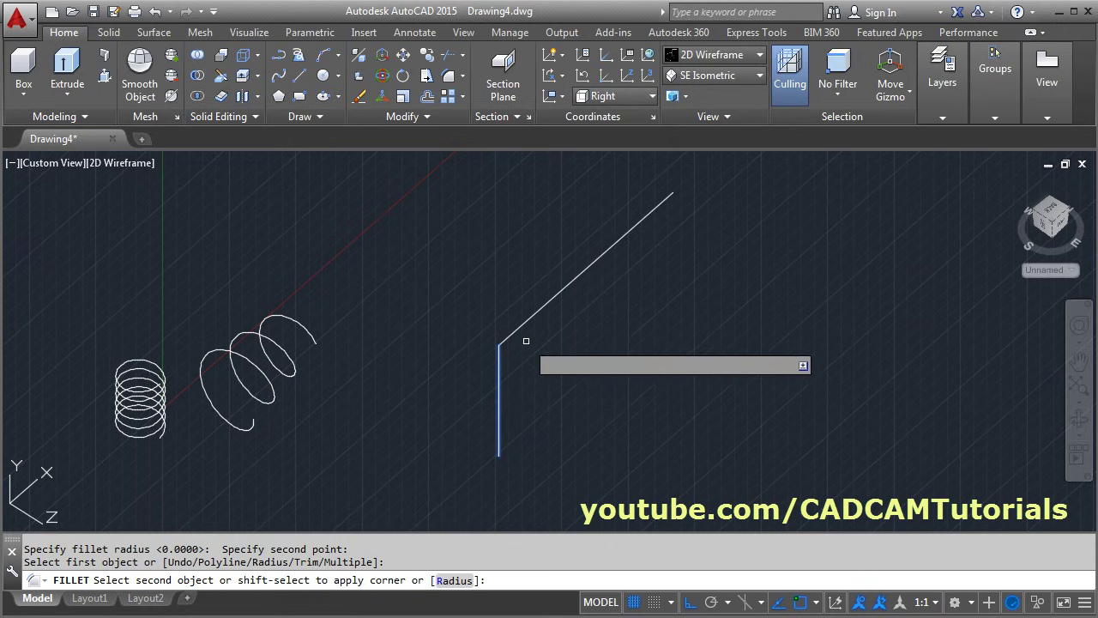
pyautogui.click(525, 321)
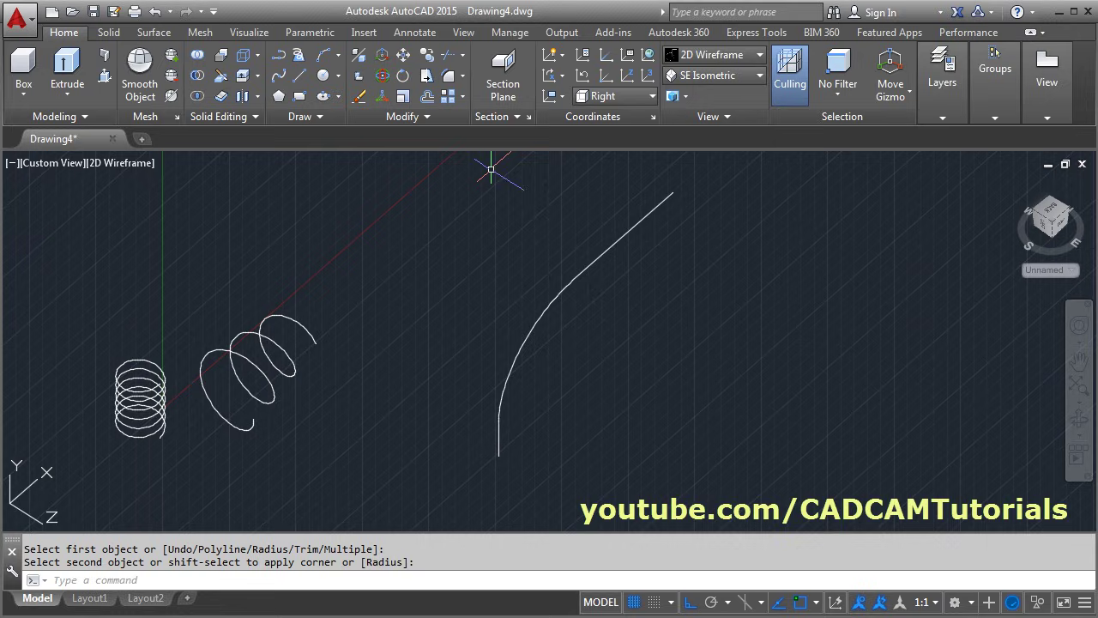
# Join the two lines and the fillet arc into a single polyline.
pyautogui.click(432, 119)
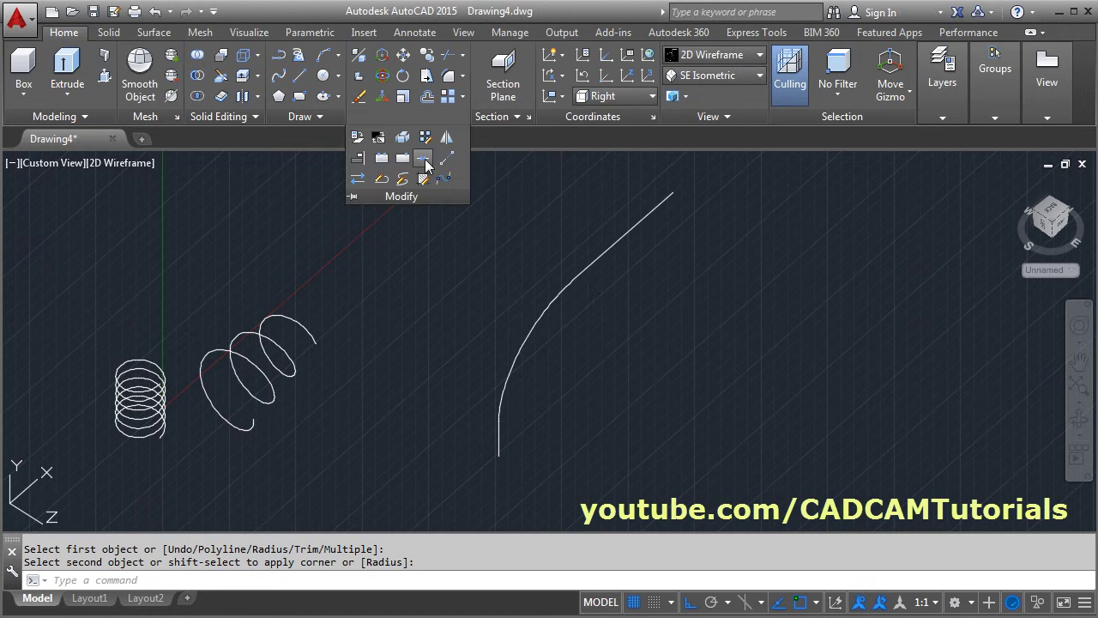
pyautogui.click(425, 160)
pyautogui.click(612, 223)
pyautogui.click(464, 450)
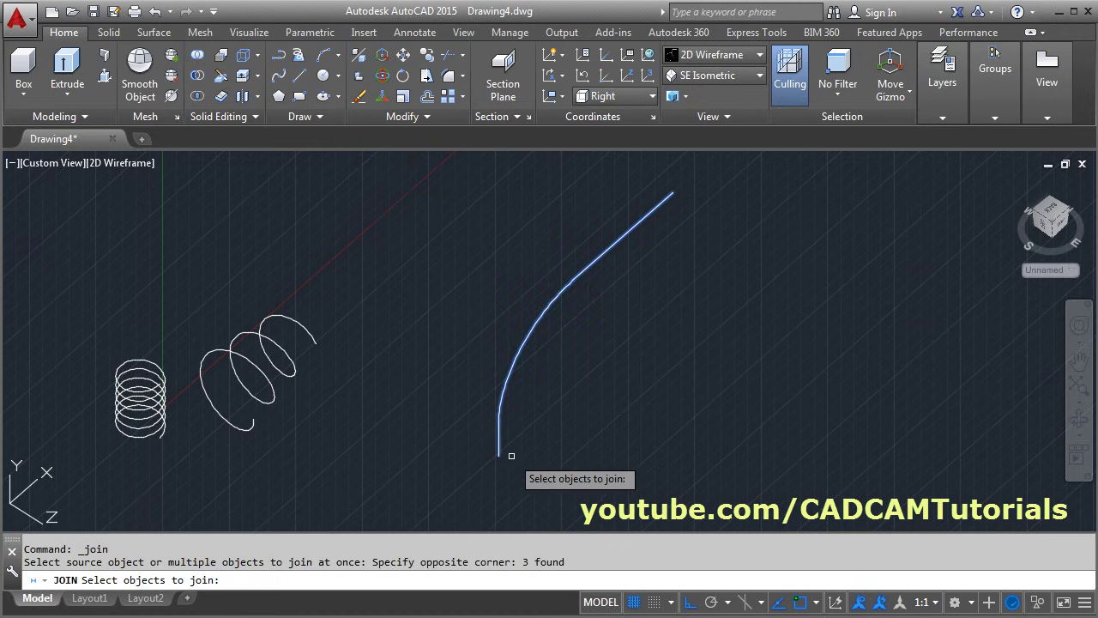
pyautogui.press('Return')
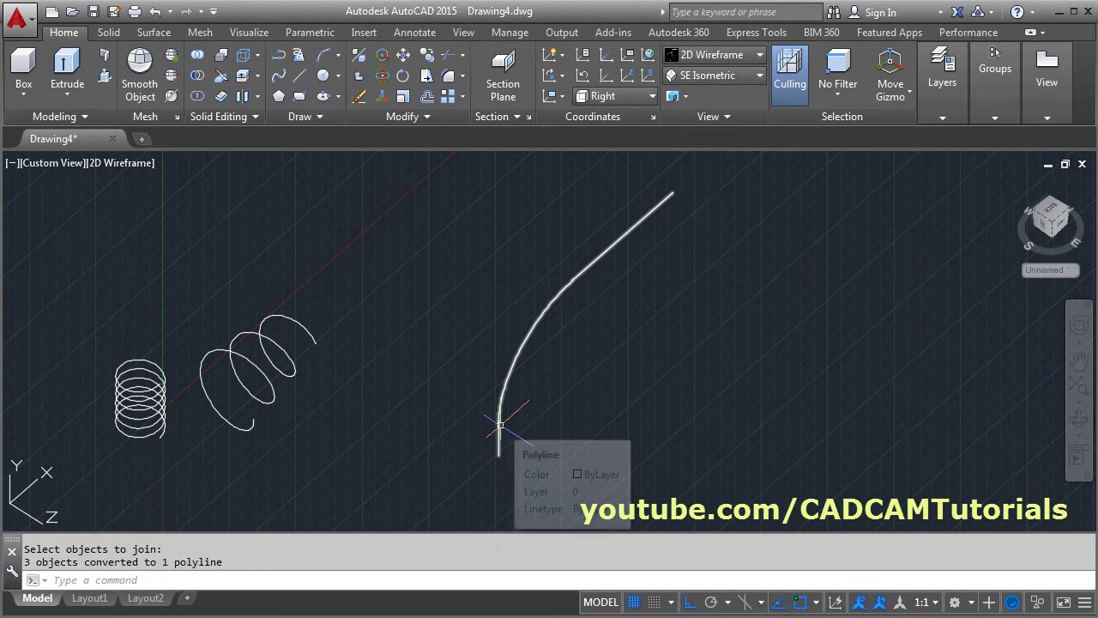
# Draw a 2.5-long line at a right angle from the curve's bottom endpoint.
pyautogui.moveTo(500, 424); pyautogui.dragTo(418, 397, button='middle')
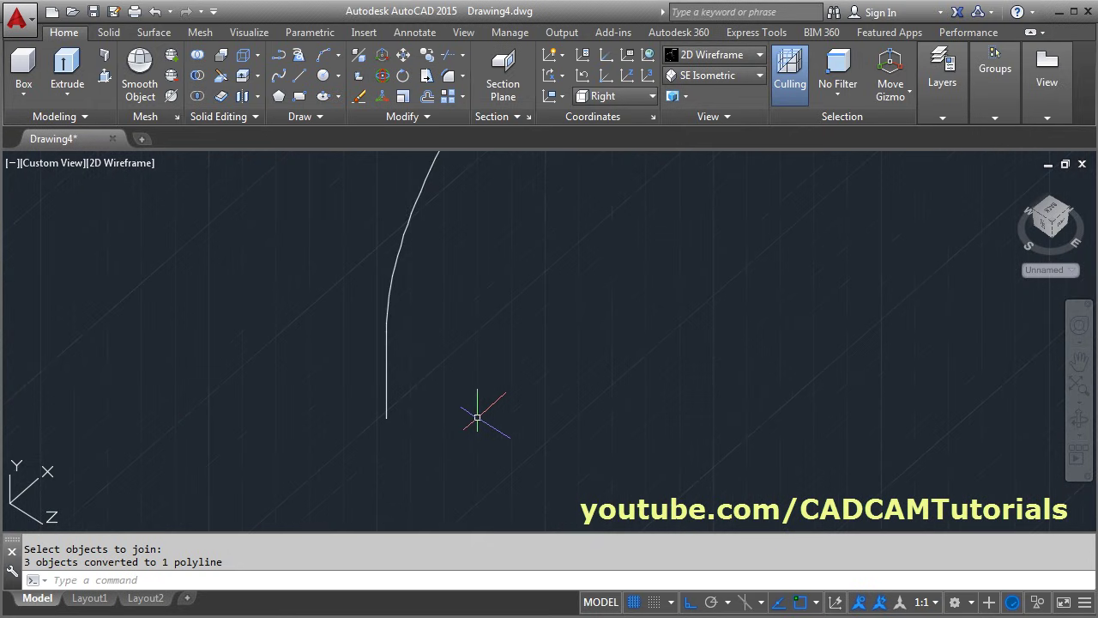
pyautogui.scroll(1, 476, 418)
pyautogui.write('l')
pyautogui.press('Return')
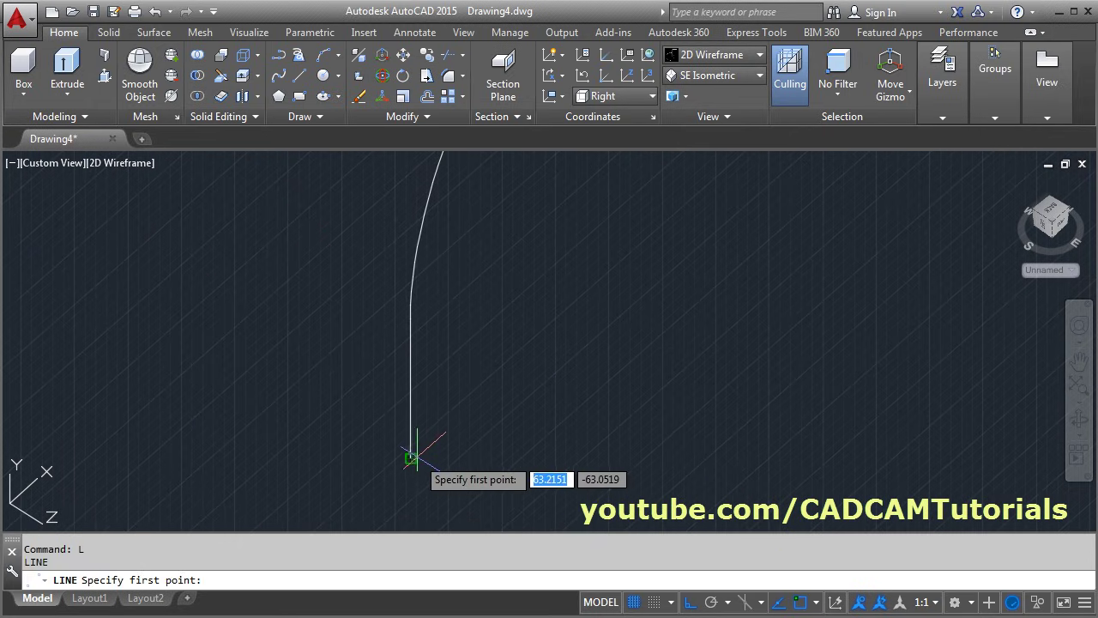
pyautogui.click(411, 458)
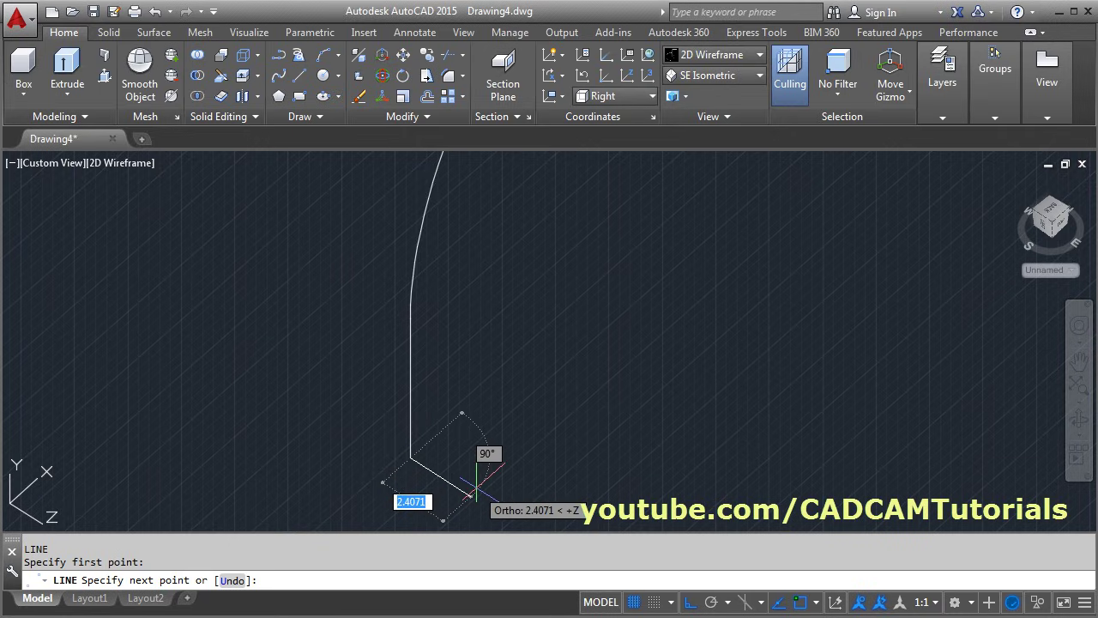
pyautogui.write('2.5')
pyautogui.press('Return')
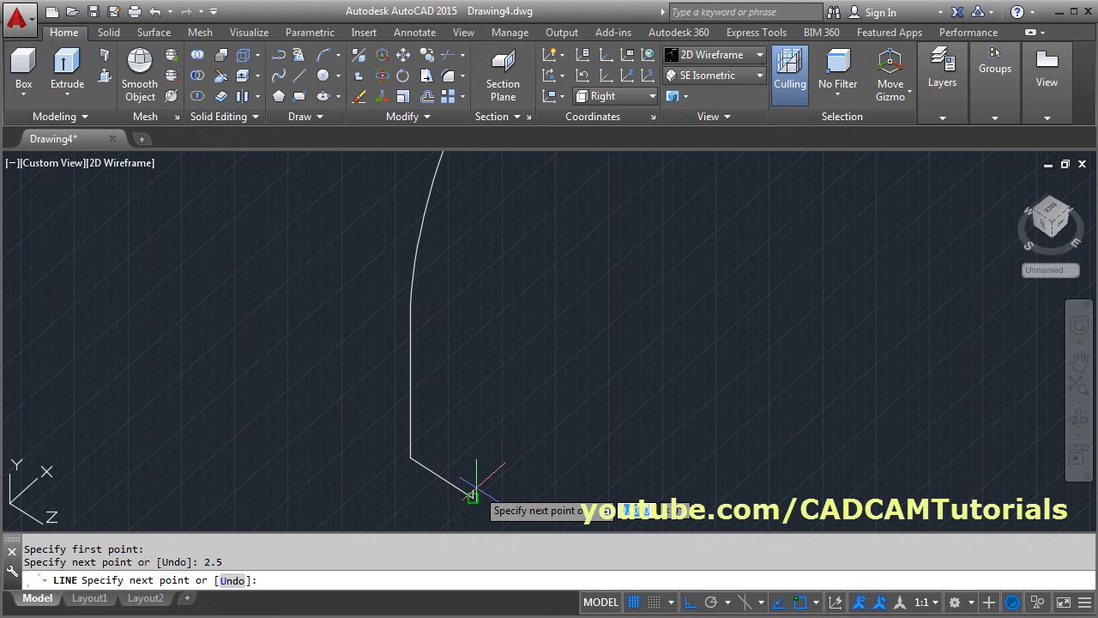
pyautogui.press('Return')
pyautogui.scroll(3, 477, 434)
pyautogui.scroll(-4, 487, 432)
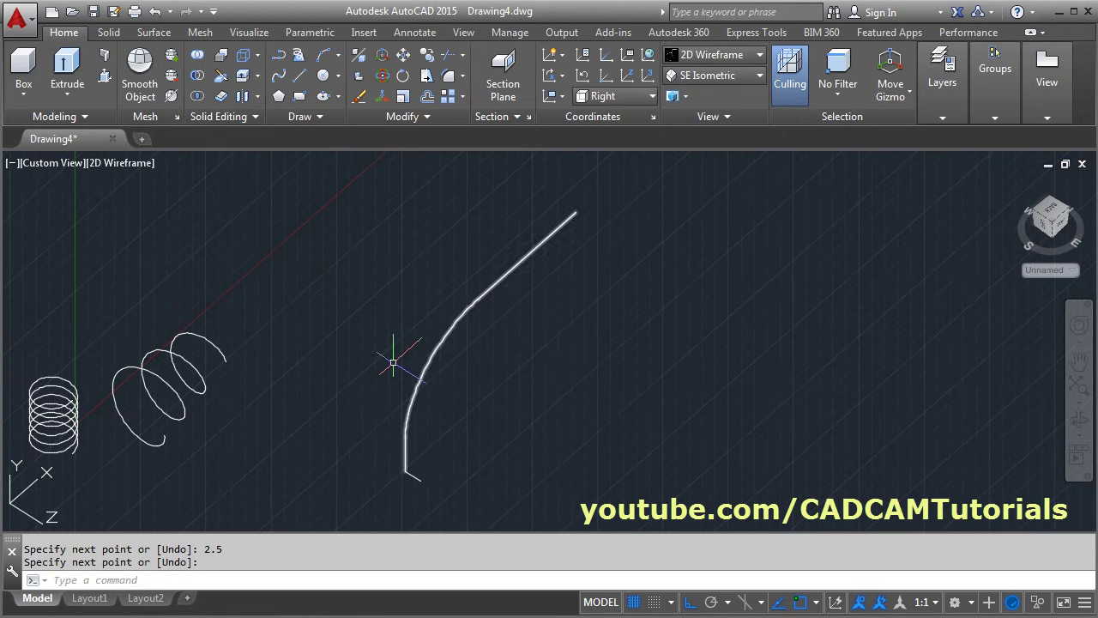
# Sweep the short line along the curved path with a 3600° twist, forming an auger-like spiral surface.
pyautogui.click(154, 33)
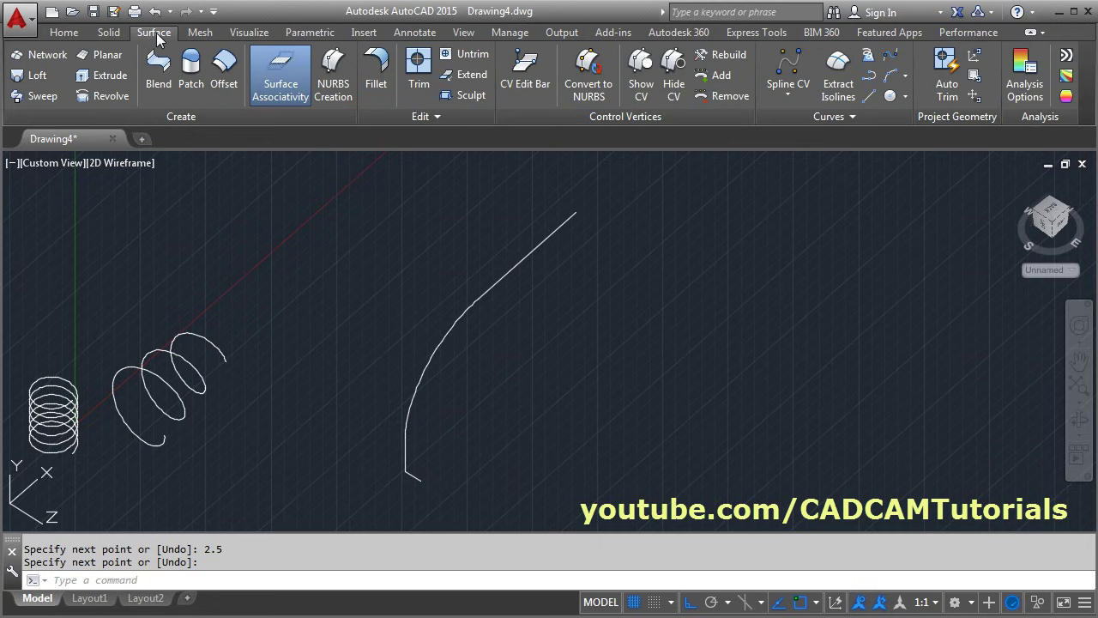
pyautogui.click(36, 97)
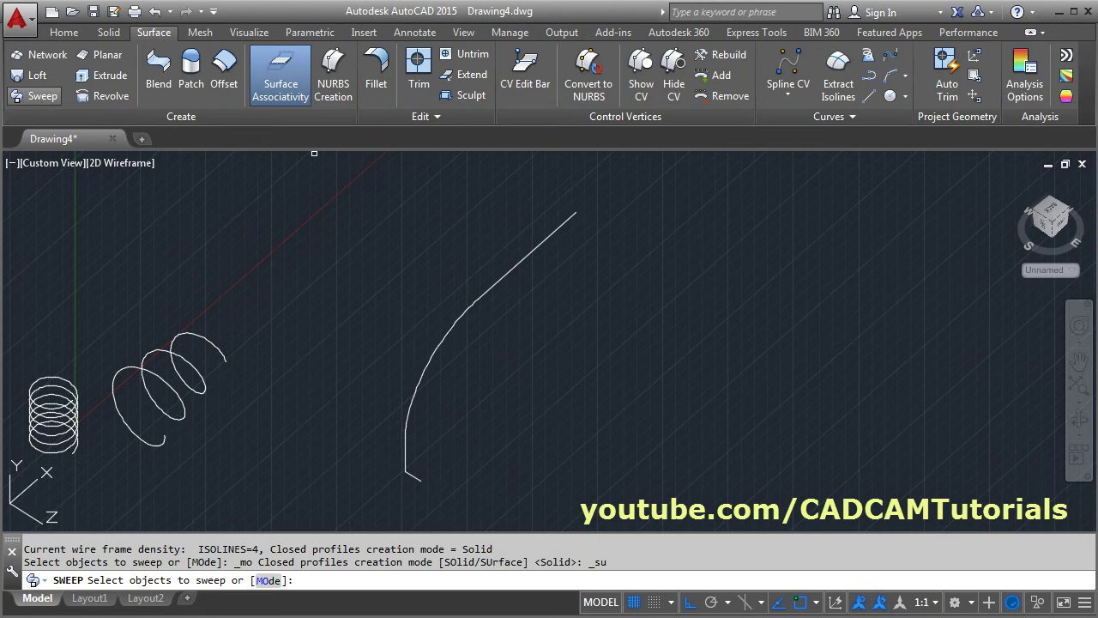
pyautogui.click(414, 476)
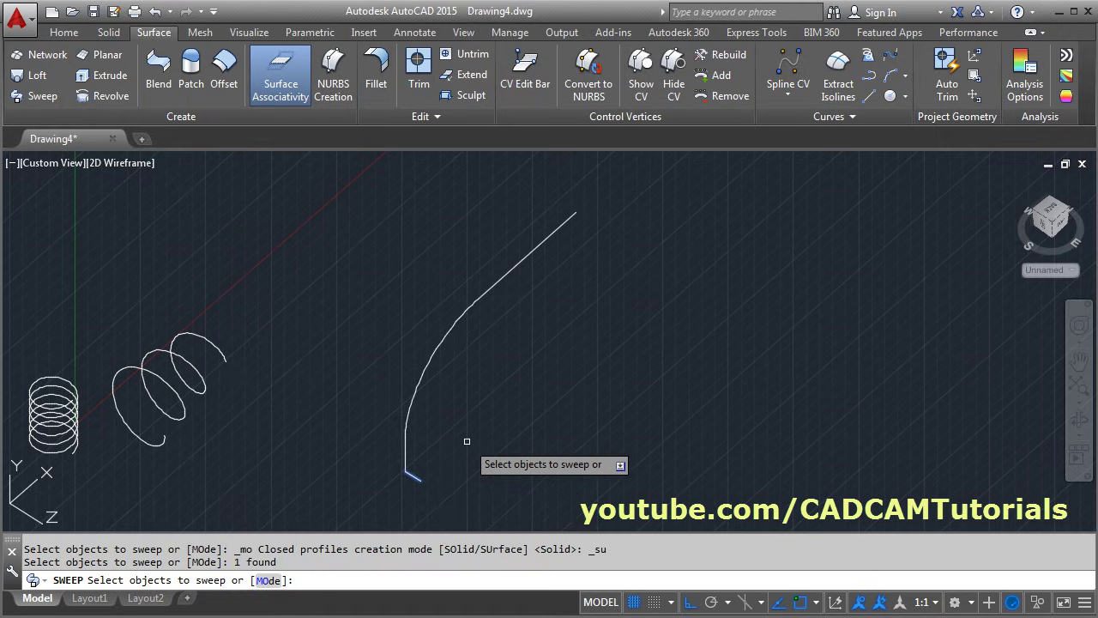
pyautogui.press('Return')
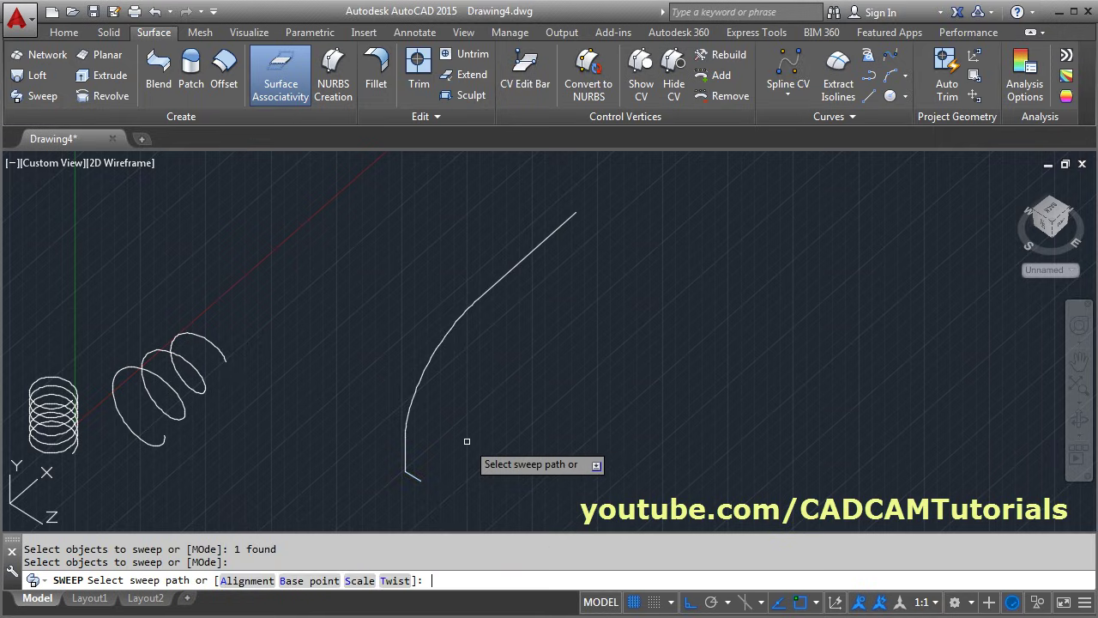
pyautogui.click(395, 581)
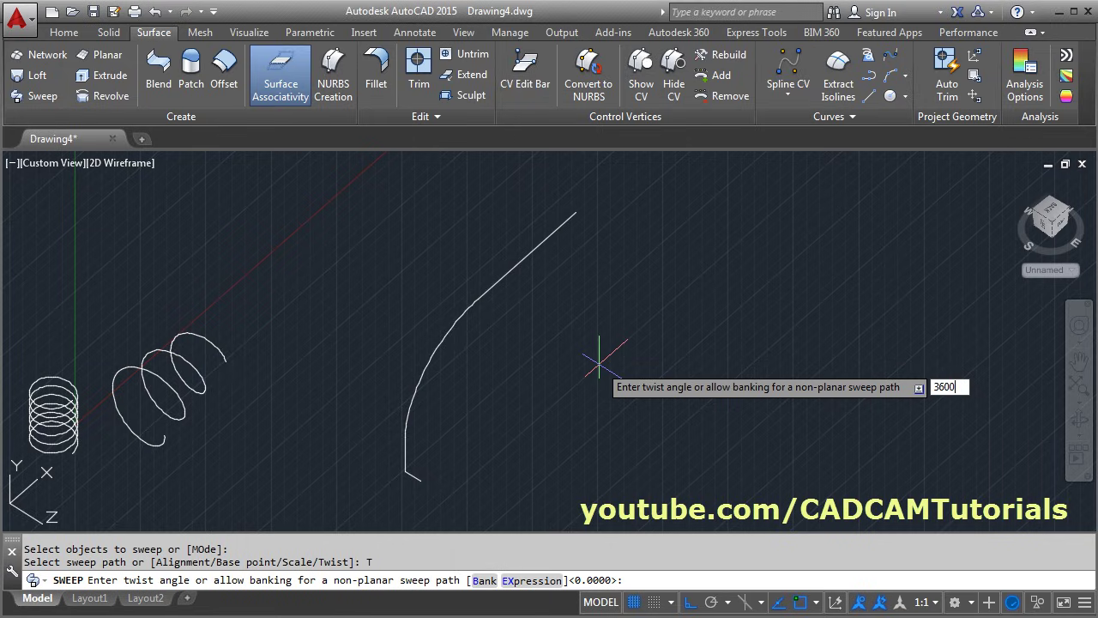
pyautogui.press('Return')
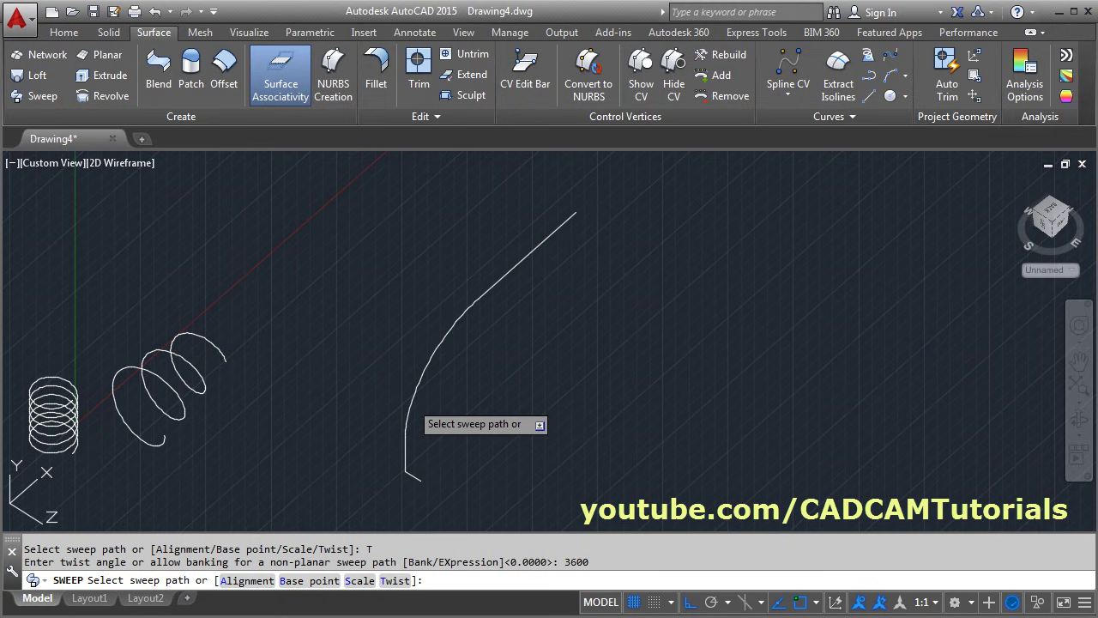
pyautogui.click(412, 410)
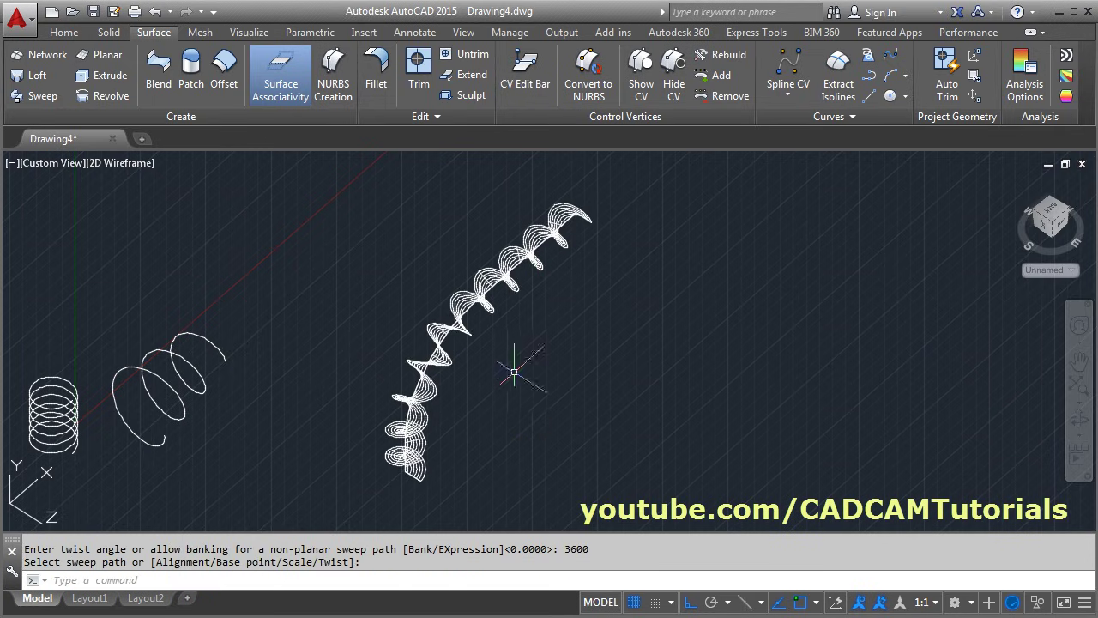
# Switch the visual style to Shaded.
pyautogui.click(63, 32)
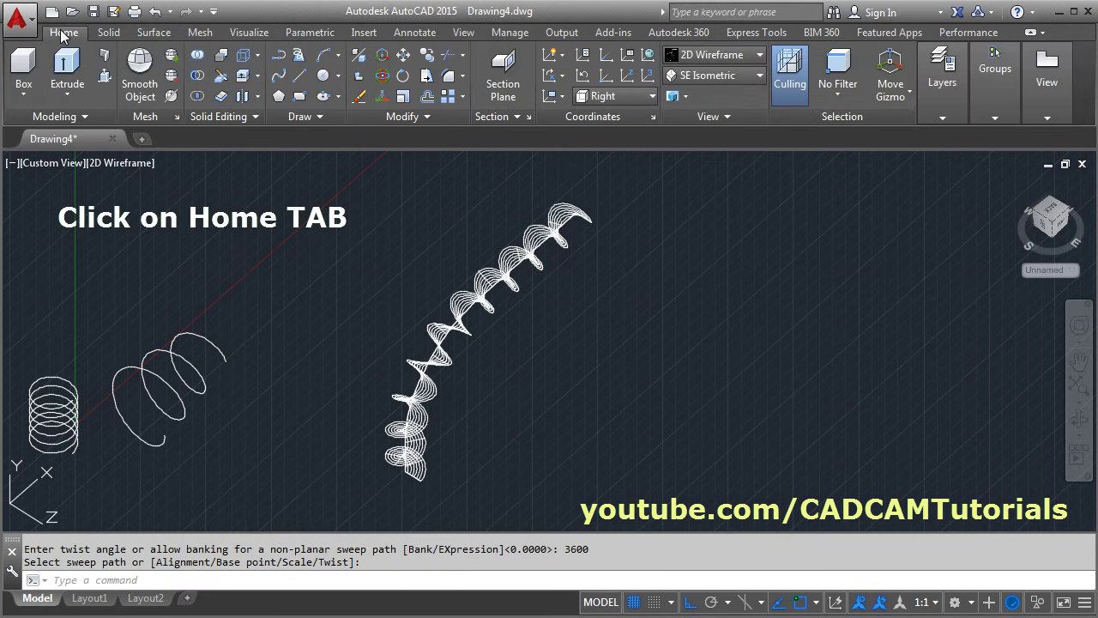
pyautogui.click(717, 54)
pyautogui.click(699, 155)
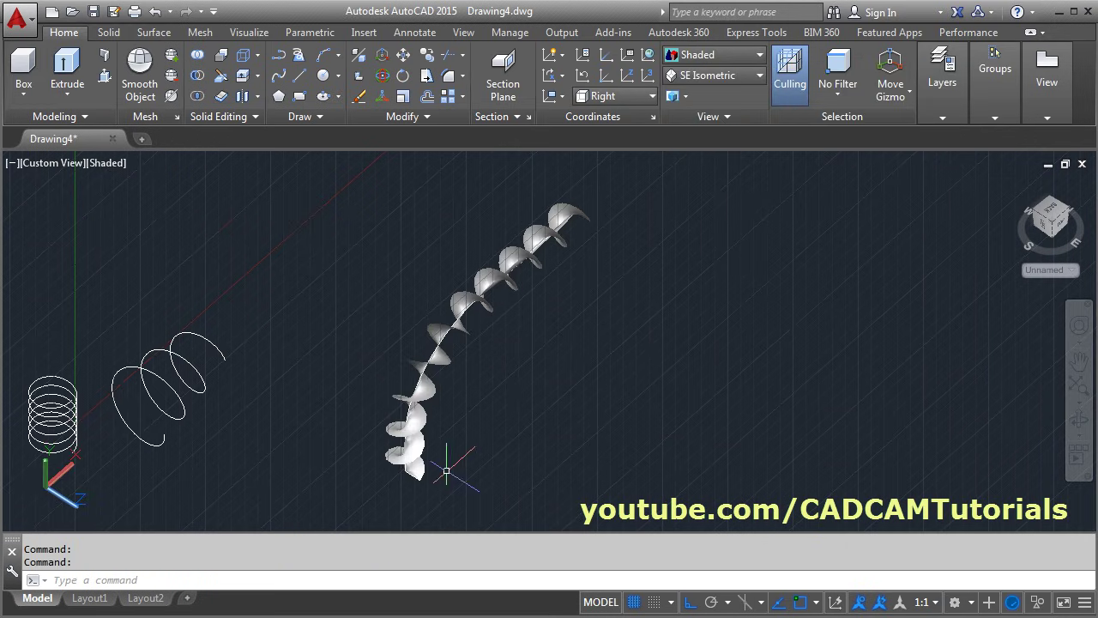
pyautogui.scroll(3, 534, 319)
pyautogui.scroll(-3, 537, 327)
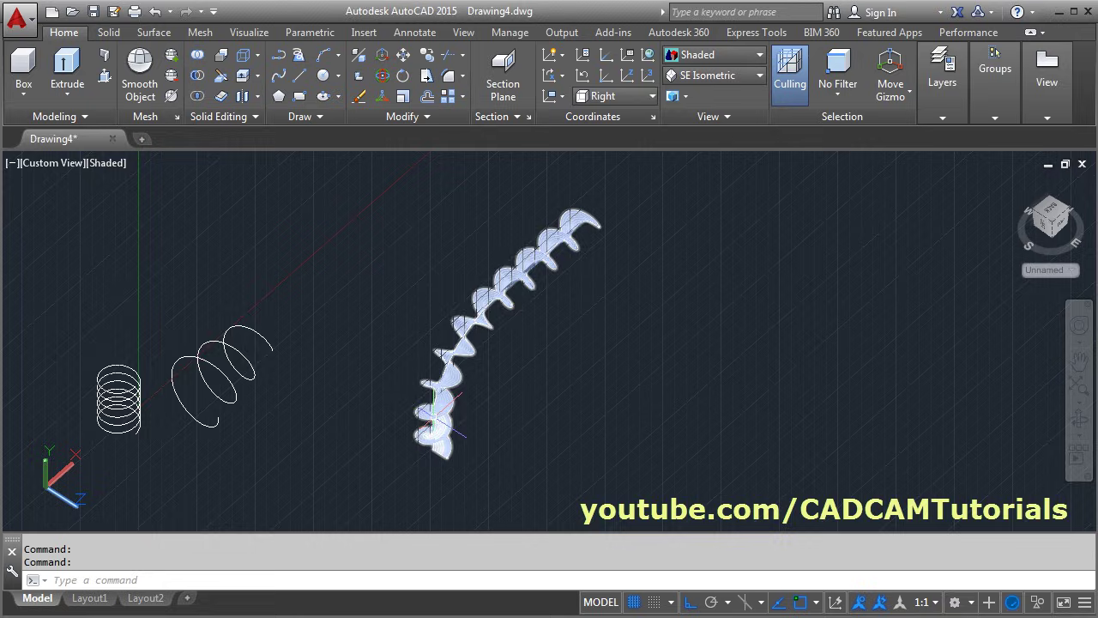
pyautogui.scroll(1, 441, 403)
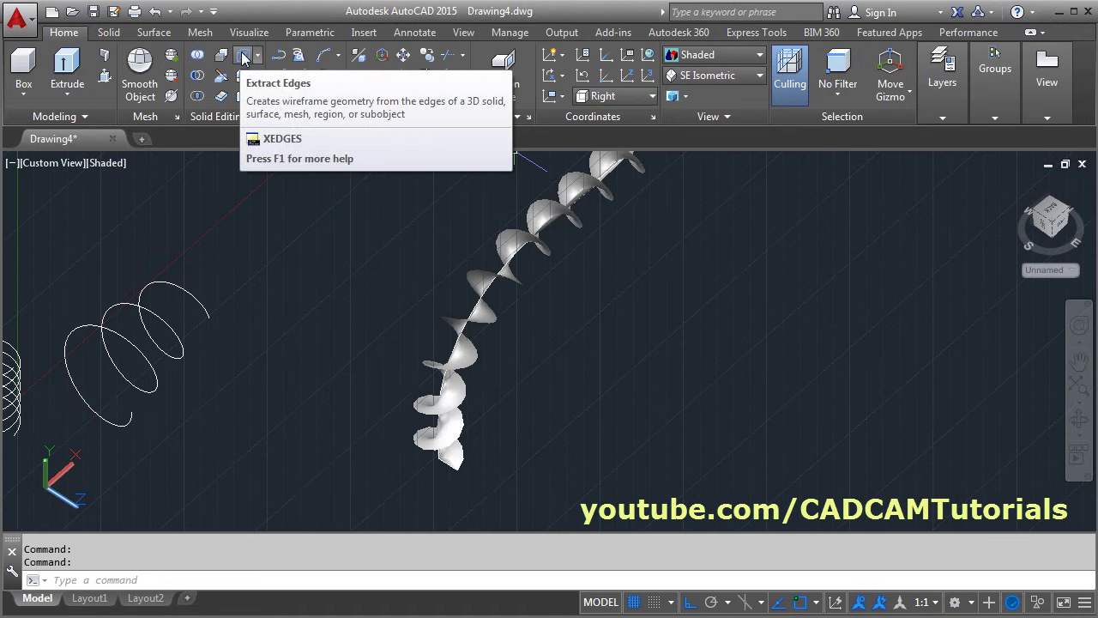
# Extract the twisted sweep surface's edges as wireframe curves.
pyautogui.click(240, 75)
pyautogui.click(450, 444)
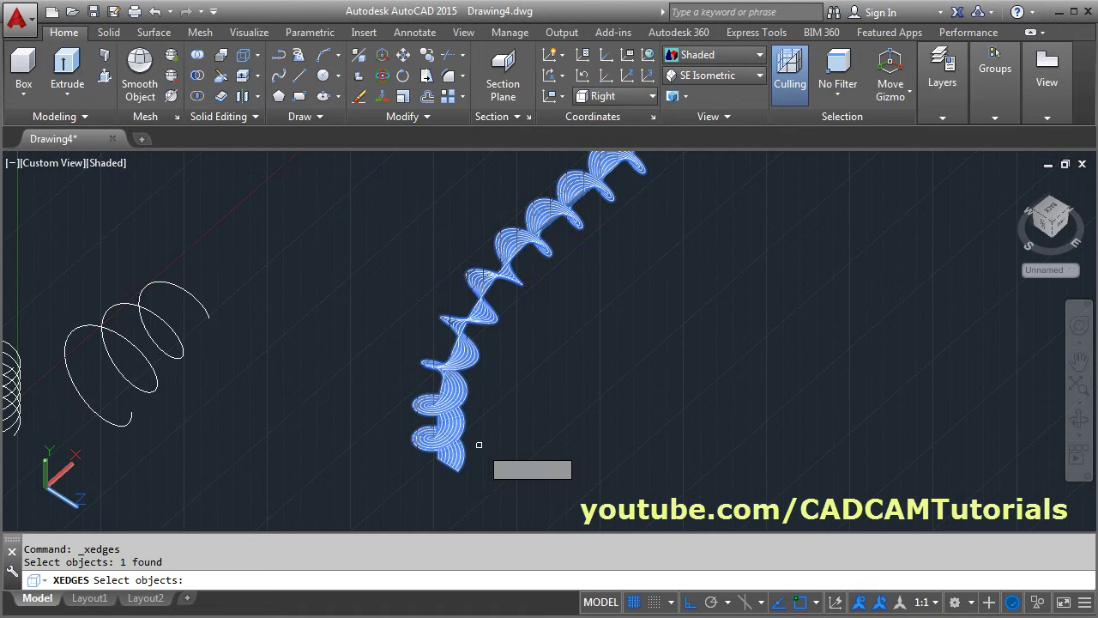
pyautogui.press('Return')
pyautogui.press('Escape')
pyautogui.keyDown('shift'); pyautogui.moveTo(500, 455); pyautogui.dragTo(580, 355, button='middle'); pyautogui.keyUp('shift')
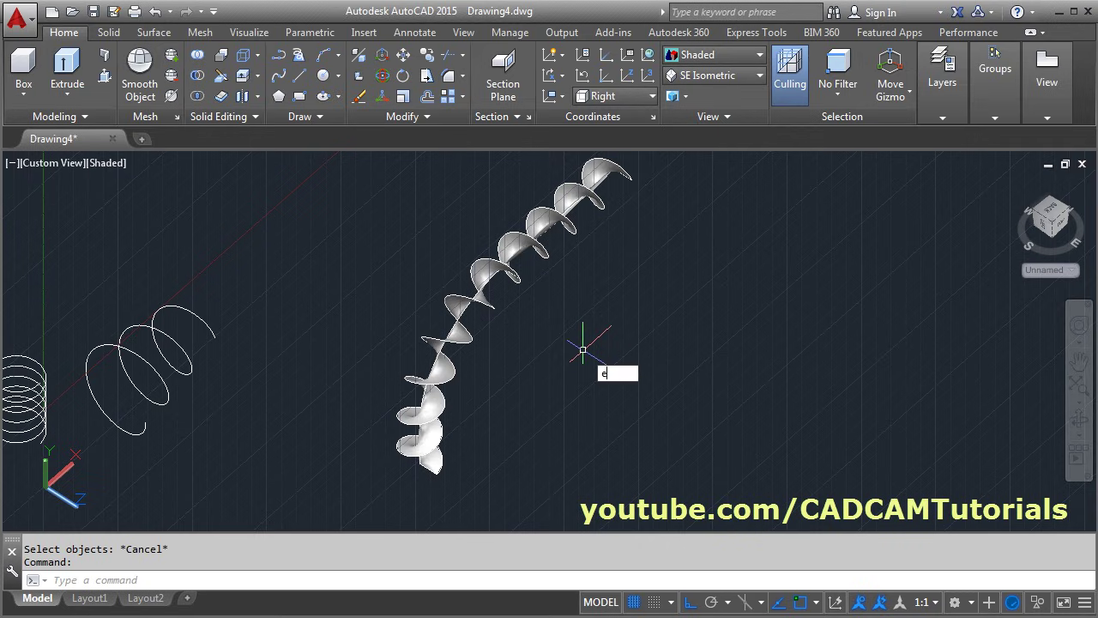
# Erase the twisted sweep surface with E (ERASE).
pyautogui.write('e')
pyautogui.press('Return')
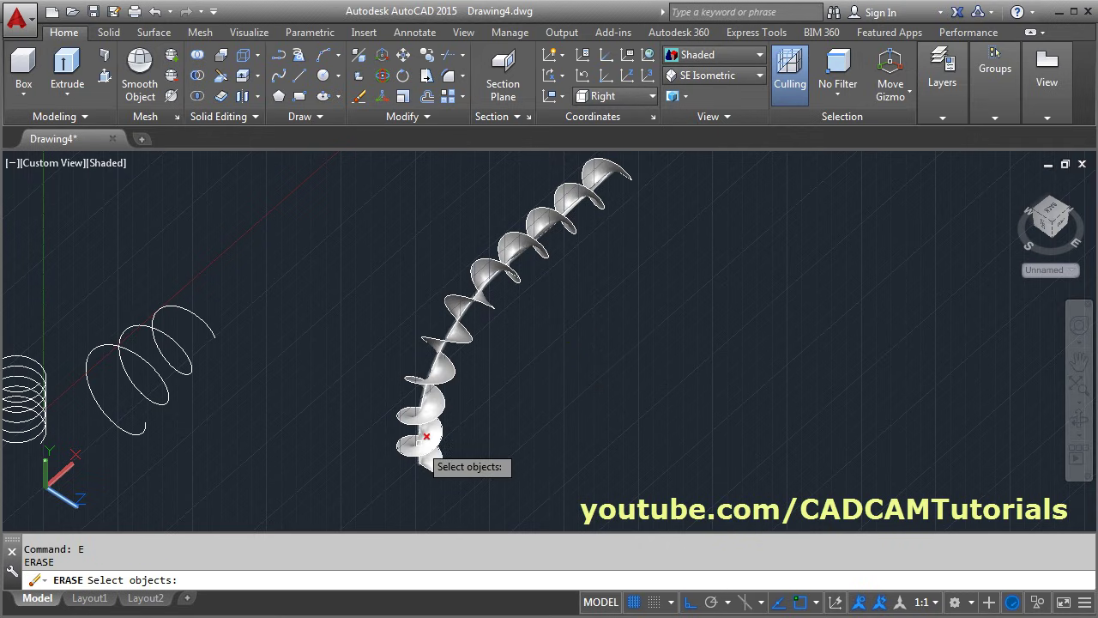
pyautogui.click(440, 421)
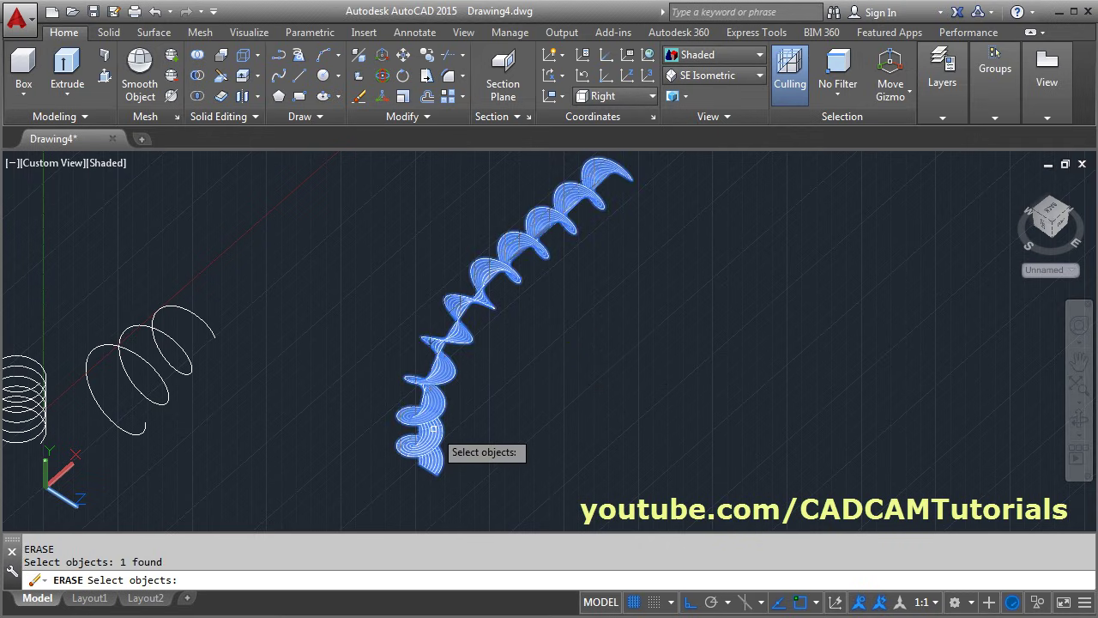
pyautogui.press('Return')
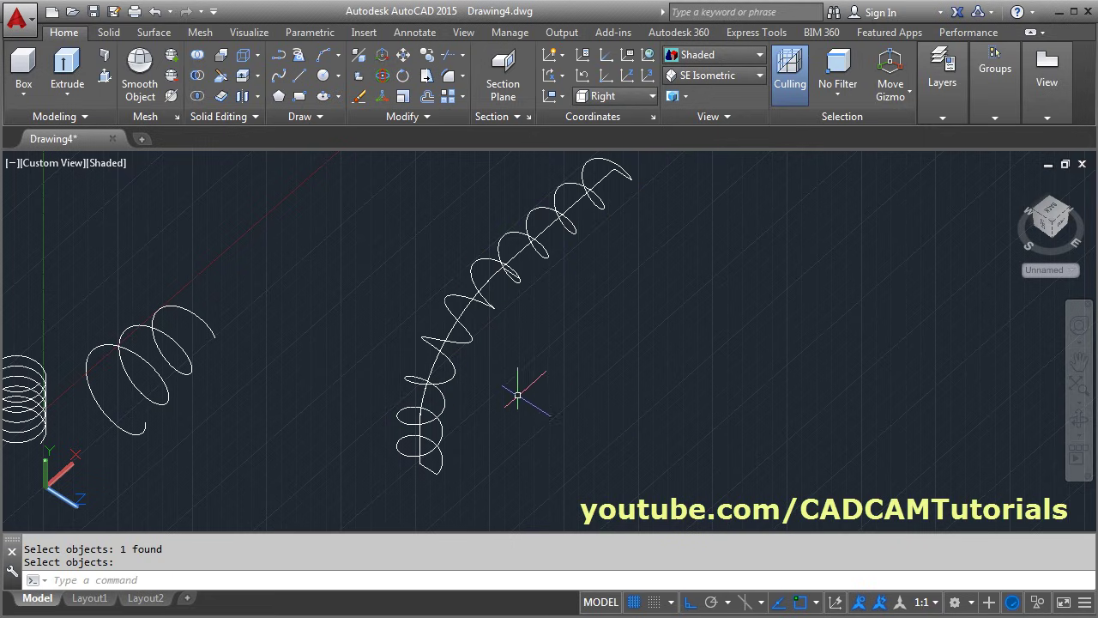
# Erase the extracted edge curves and all pieces of the curved path polyline, keeping the helix wire.
pyautogui.write('e')
pyautogui.press('Return')
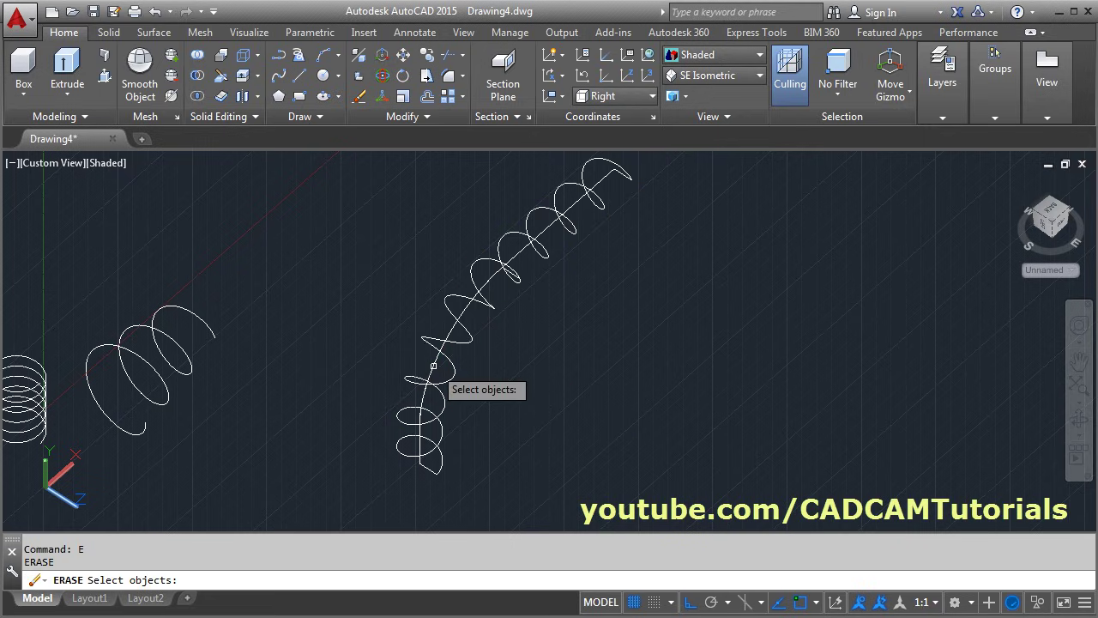
pyautogui.click(441, 365)
pyautogui.click(421, 413)
pyautogui.click(427, 470)
pyautogui.click(426, 470)
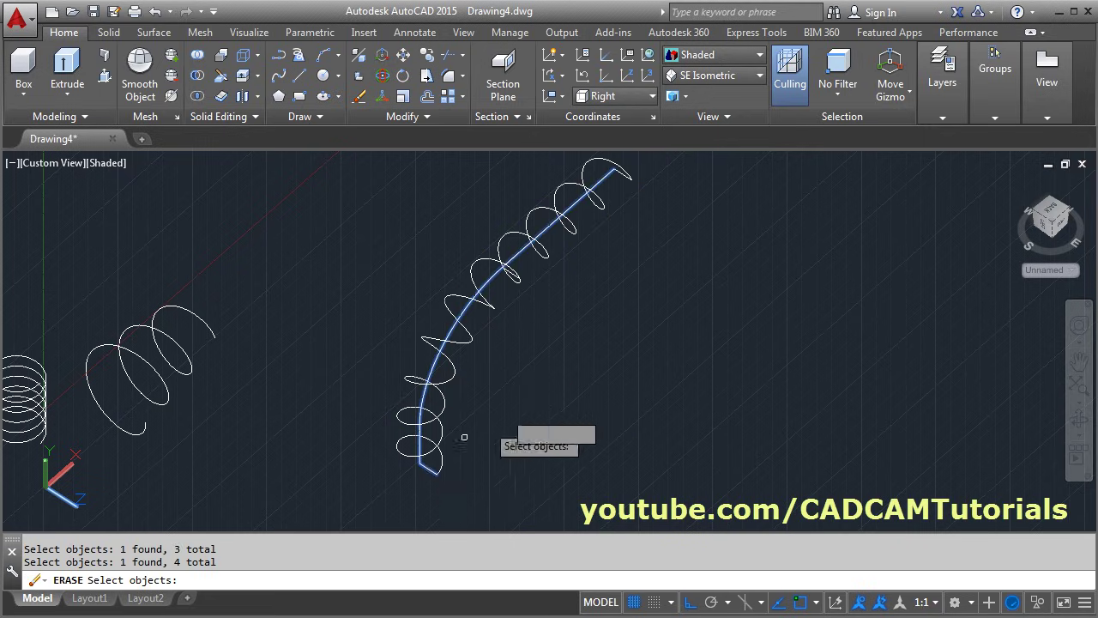
pyautogui.click(623, 176)
pyautogui.press('Return')
pyautogui.moveTo(588, 331)
pyautogui.keyDown('shift'); pyautogui.mouseDown(button='middle')
pyautogui.moveTo(520, 385)
pyautogui.moveTo(595, 343)
pyautogui.moveTo(569, 323)
pyautogui.mouseUp(button='middle'); pyautogui.keyUp('shift')
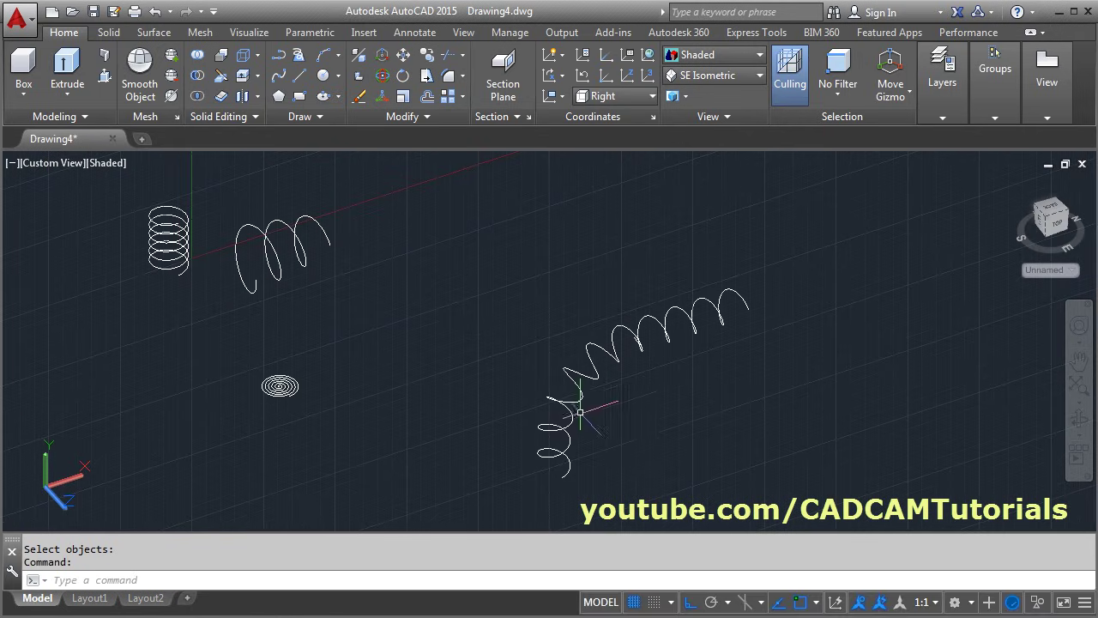
pyautogui.keyDown('shift'); pyautogui.moveTo(609, 399); pyautogui.dragTo(378, 394, button='middle'); pyautogui.keyUp('shift')
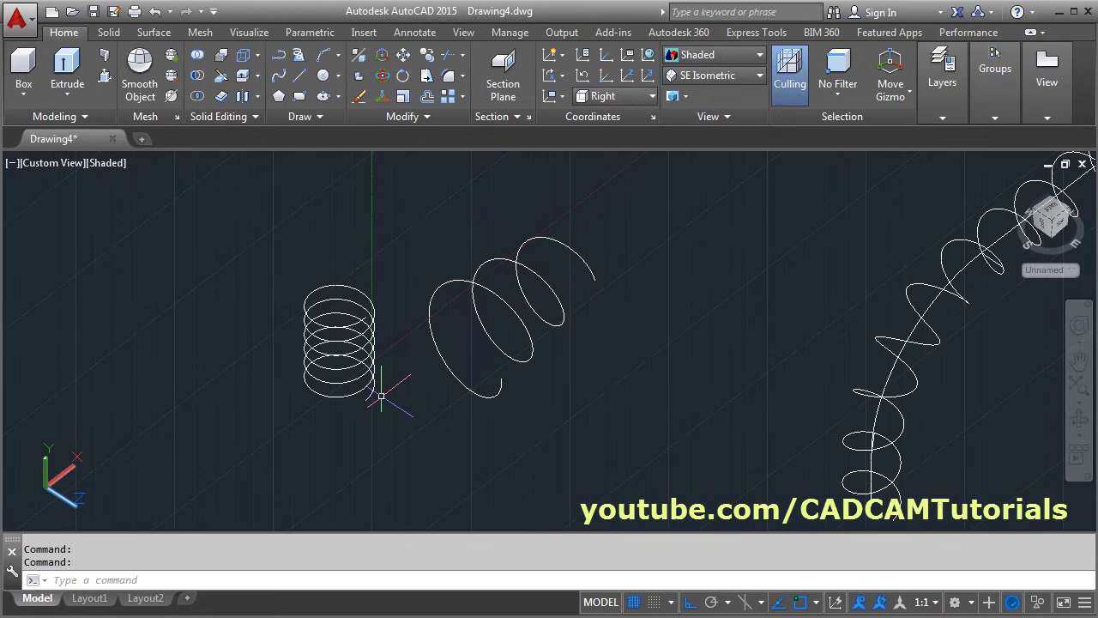
pyautogui.keyDown('shift'); pyautogui.moveTo(368, 401); pyautogui.dragTo(414, 425, button='middle'); pyautogui.keyUp('shift')
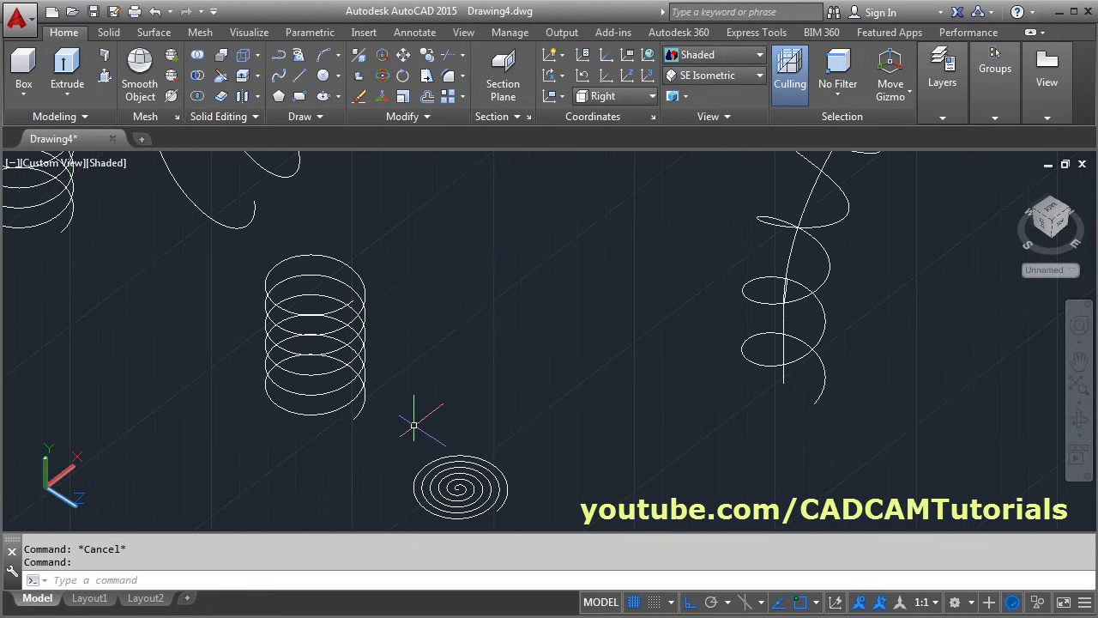
# Draw a small profile circle at the coil helix's lower end.
pyautogui.press('Return')
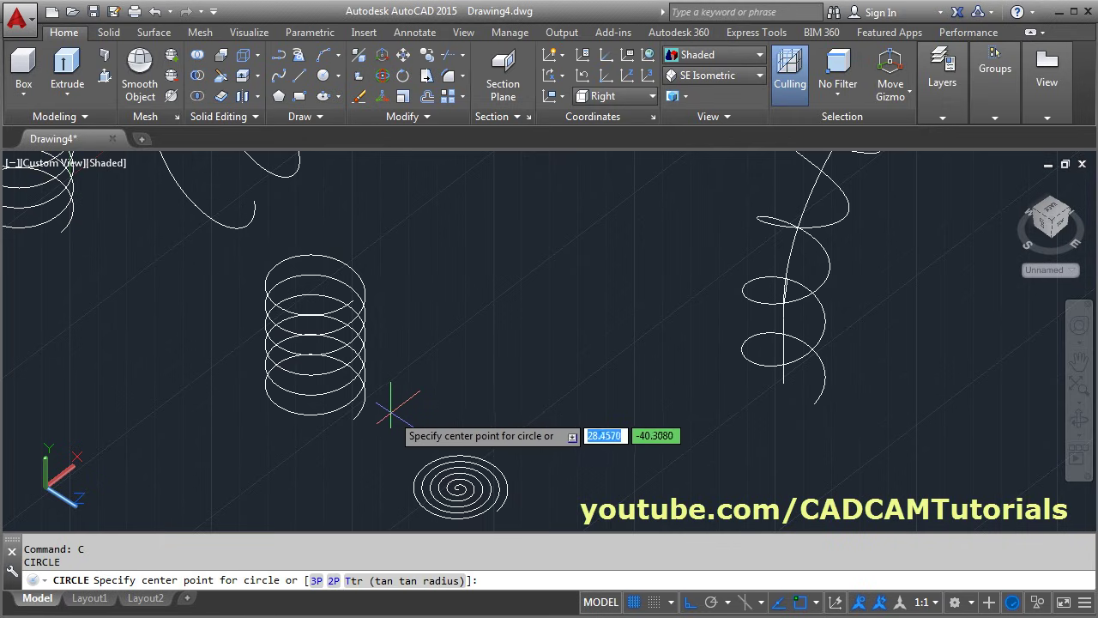
pyautogui.click(383, 415)
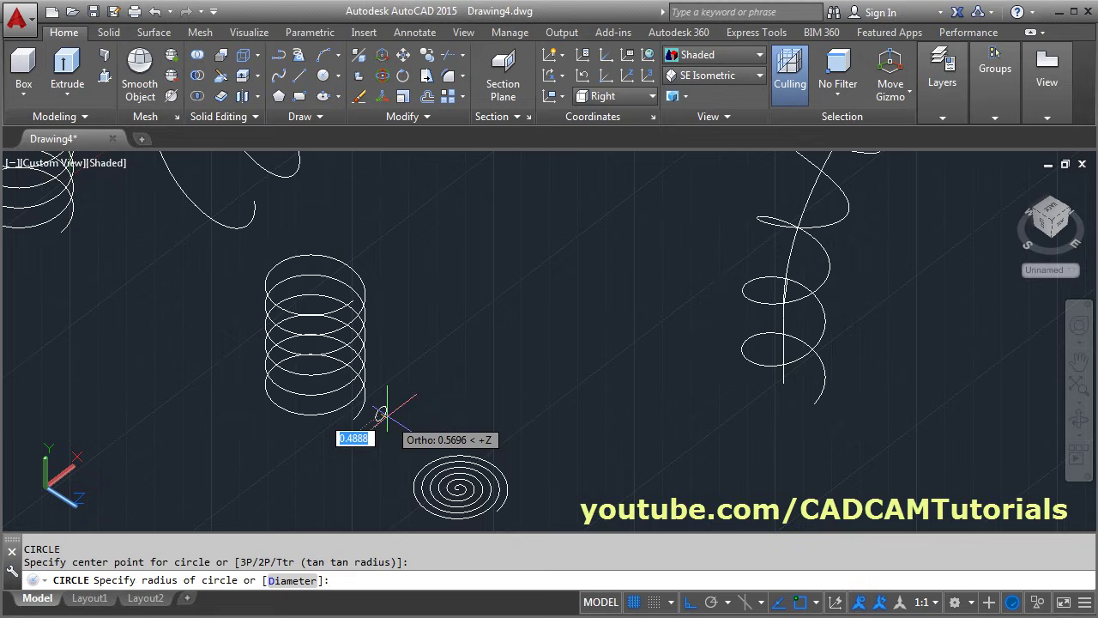
pyautogui.click(386, 416)
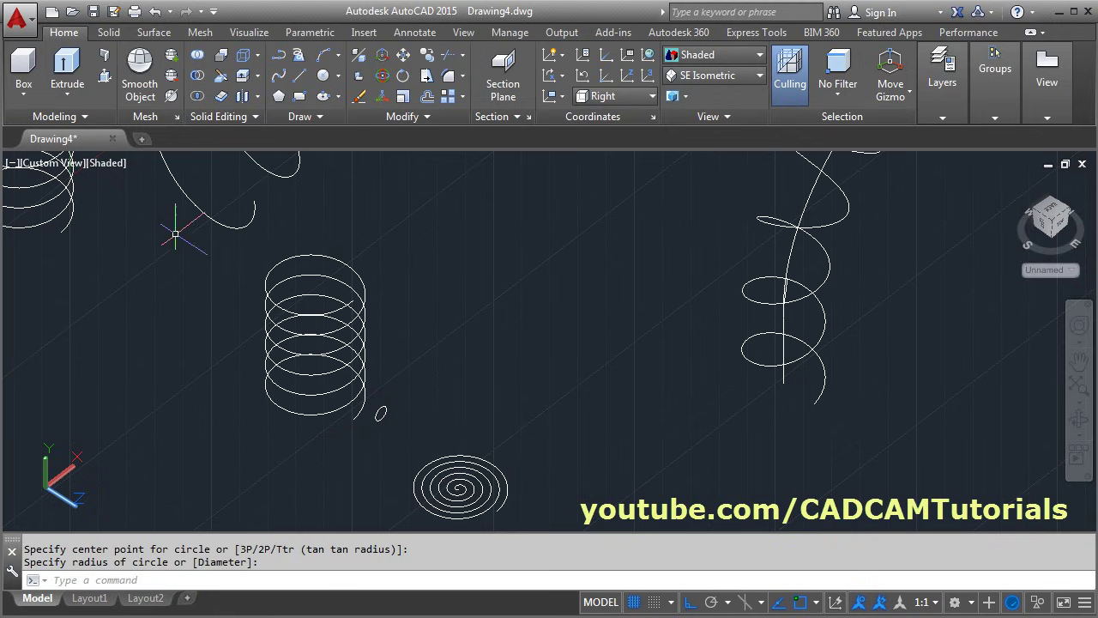
# Sweep the small circle along the upright coil helix into a solid spring.
pyautogui.click(67, 93)
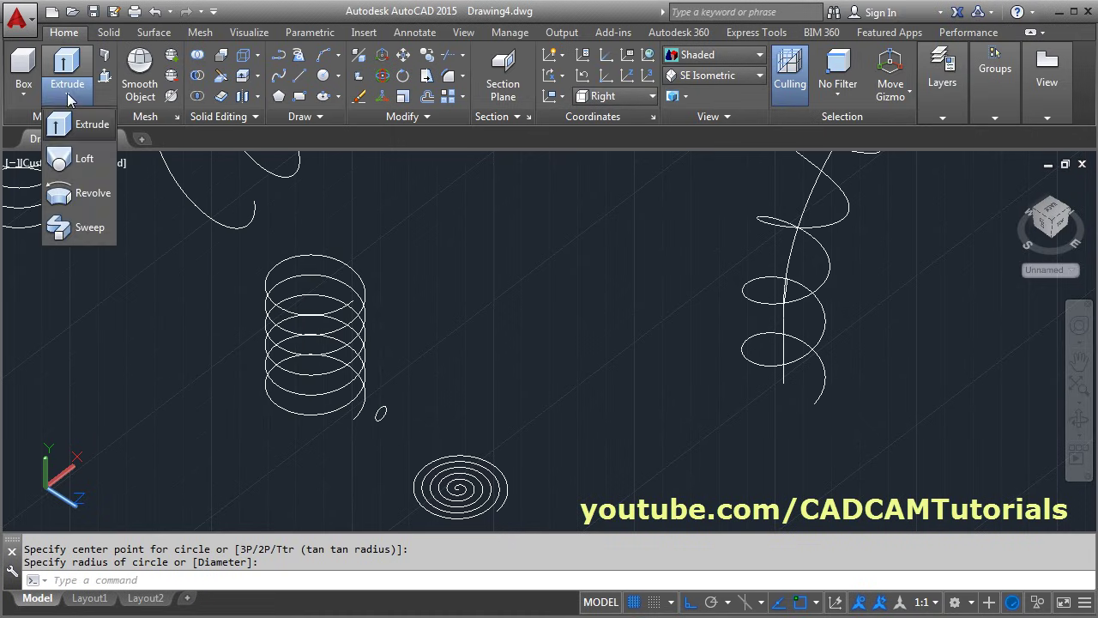
pyautogui.click(92, 229)
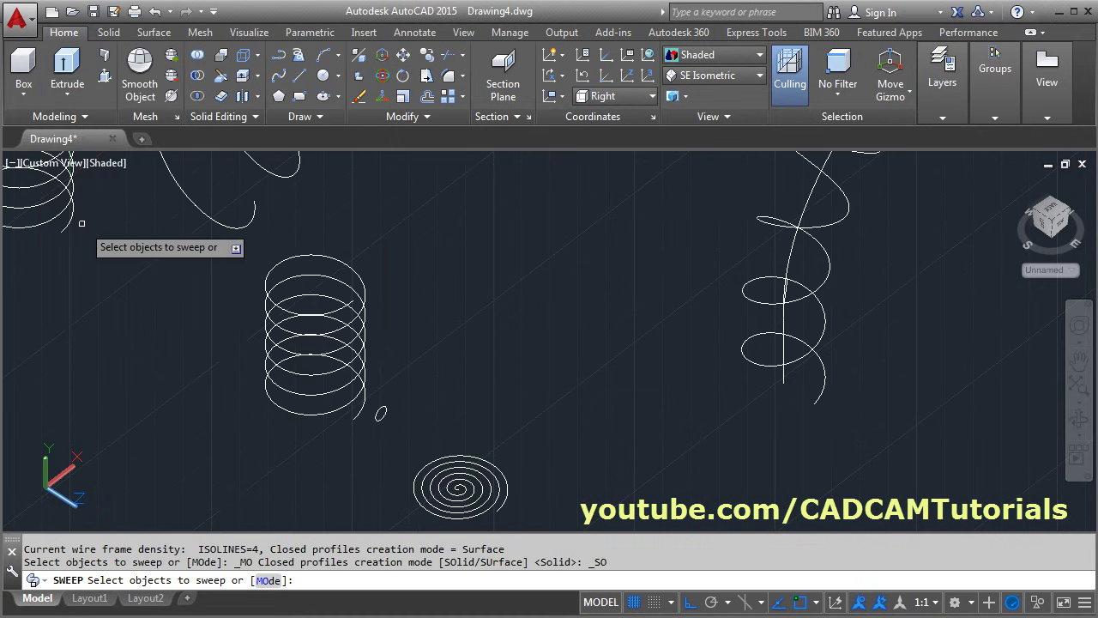
pyautogui.click(381, 415)
pyautogui.press('Return')
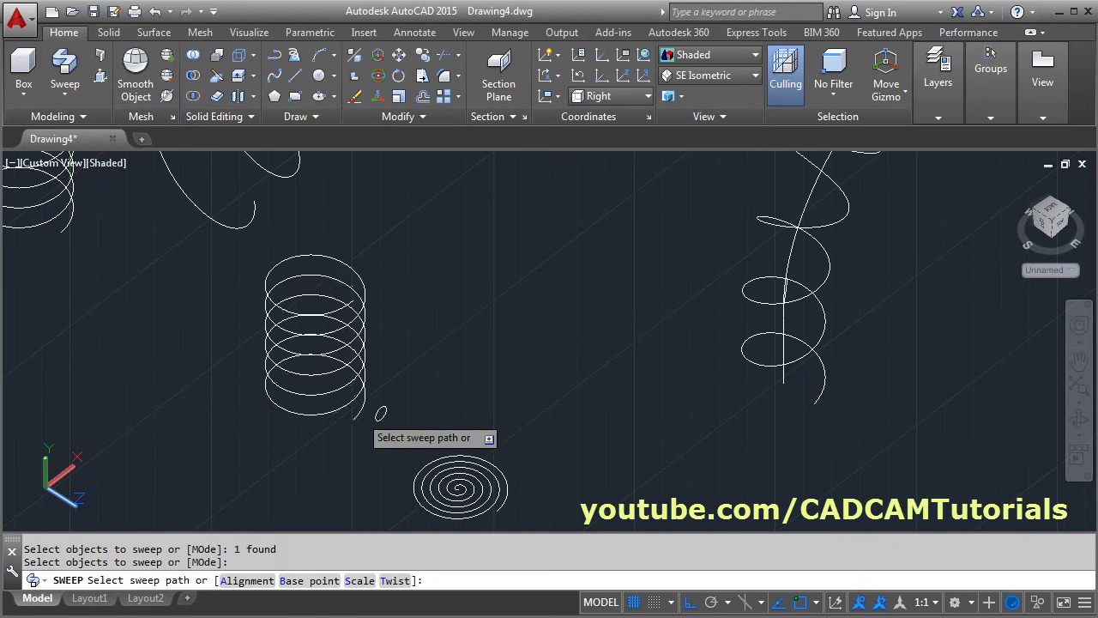
pyautogui.click(358, 414)
pyautogui.keyDown('shift'); pyautogui.moveTo(358, 414); pyautogui.dragTo(383, 271, button='middle'); pyautogui.keyUp('shift')
pyautogui.scroll(-4, 385, 271)
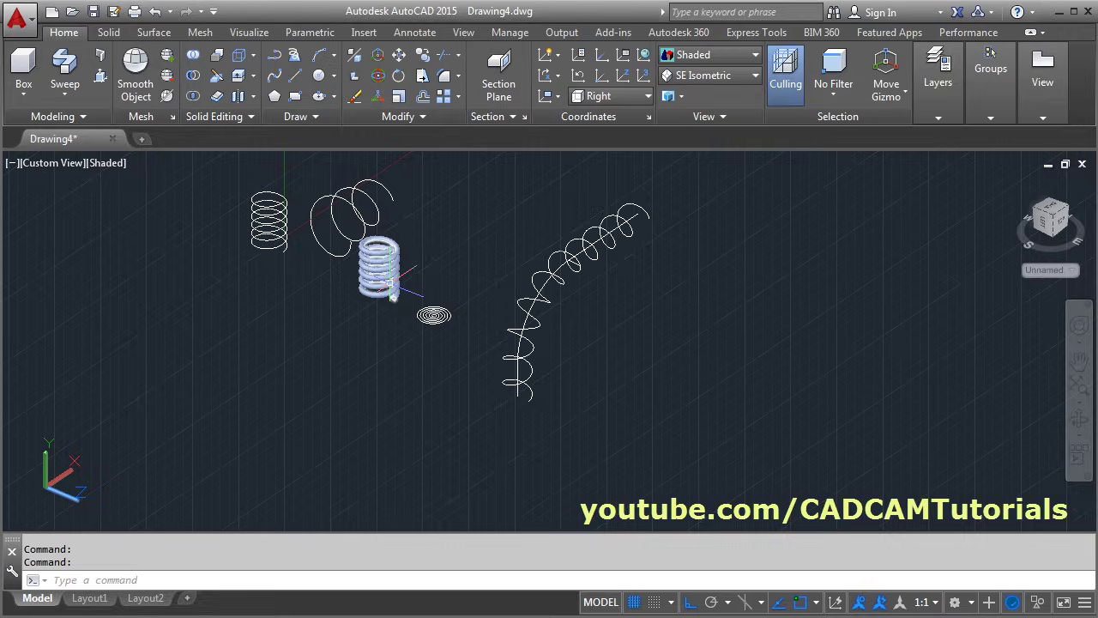
# Align the UCS to Top.
pyautogui.scroll(4, 386, 271)
pyautogui.click(350, 374)
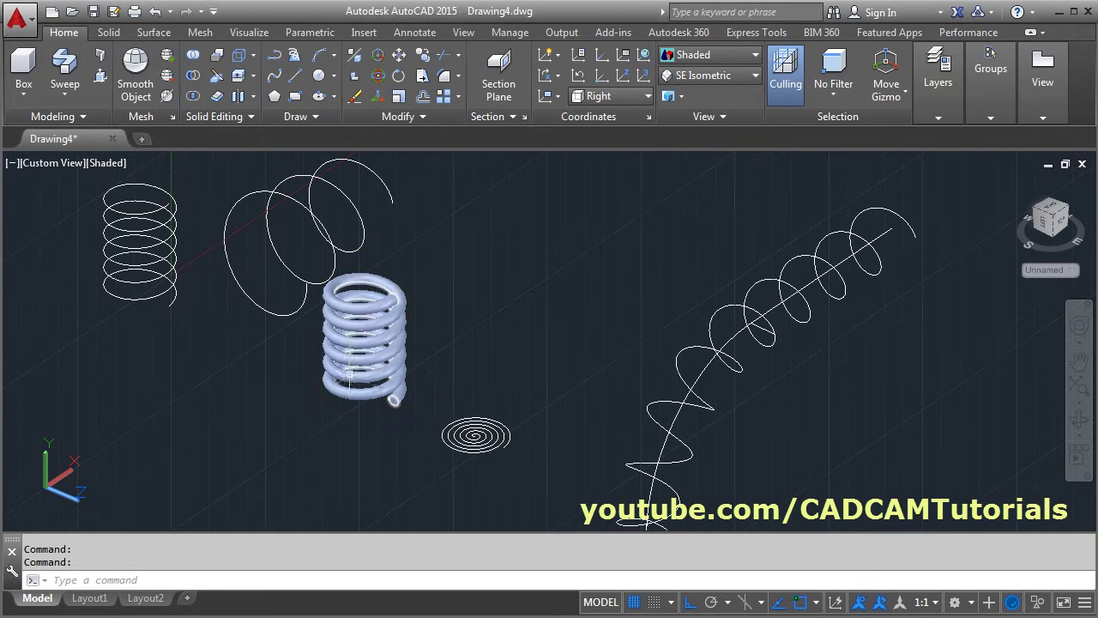
pyautogui.press('Escape')
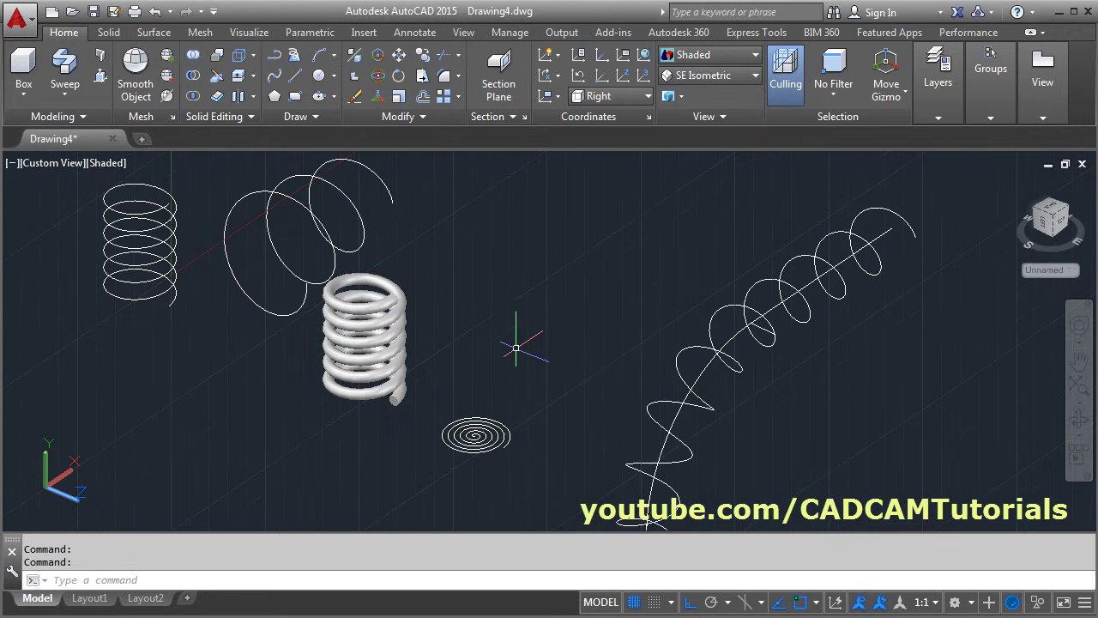
pyautogui.click(617, 93)
pyautogui.click(605, 142)
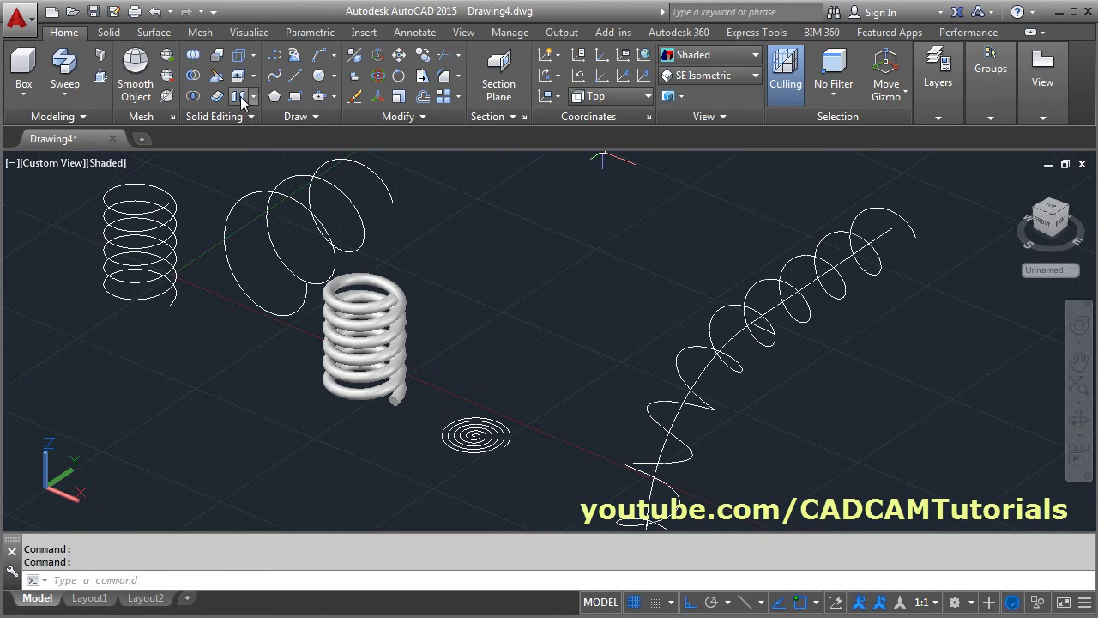
# Draw a radius-3 circle on the ground plane and press-pull it upward into a cylinder.
pyautogui.click(319, 76)
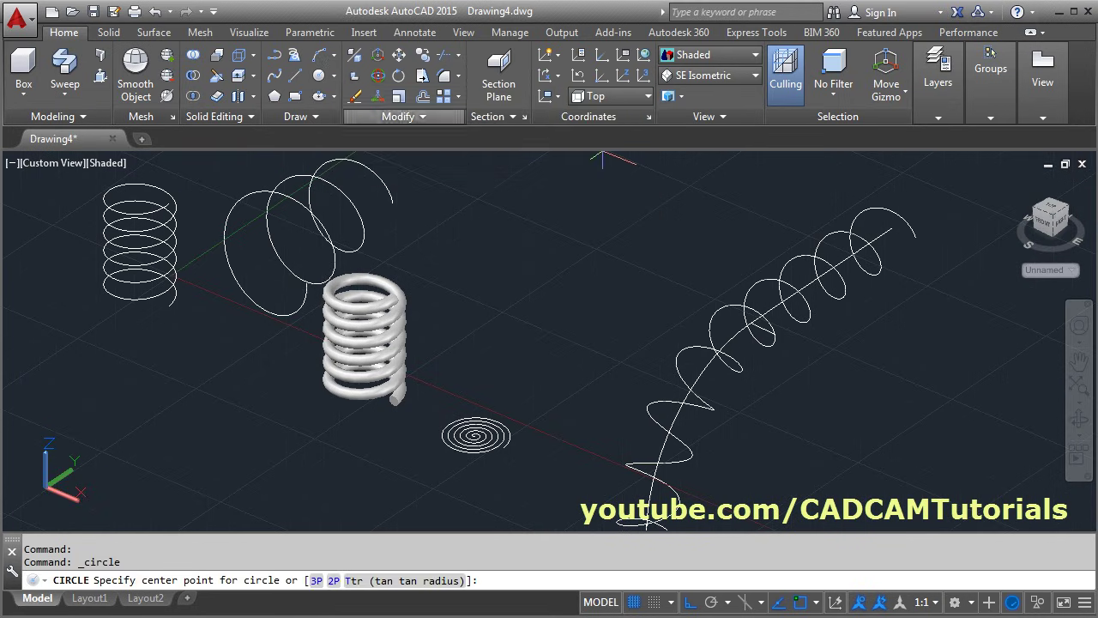
pyautogui.click(513, 311)
pyautogui.write('3')
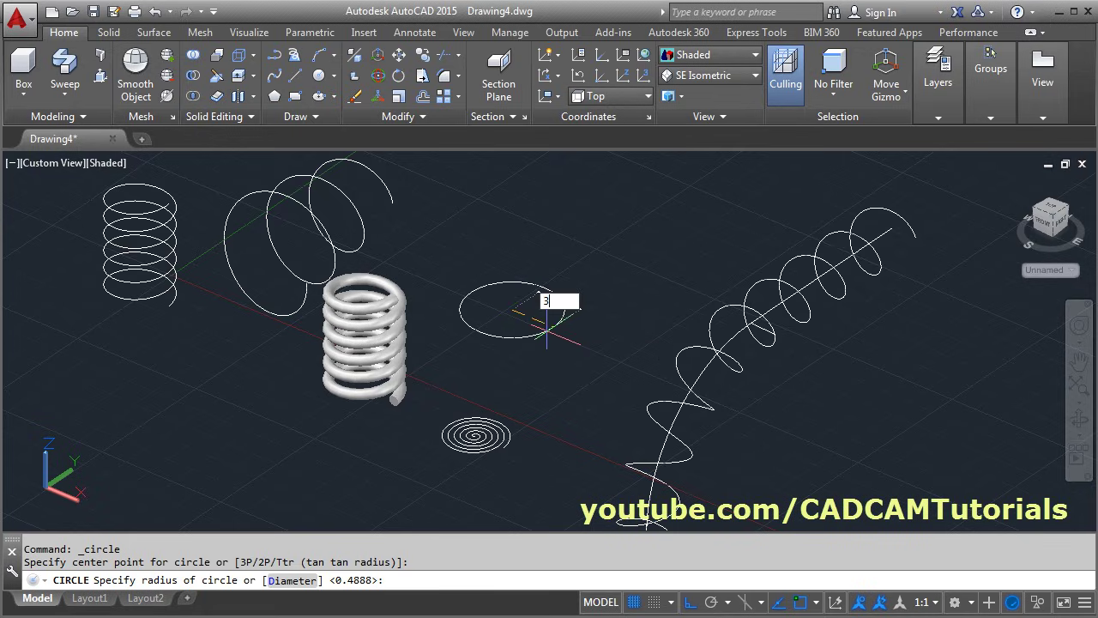
pyautogui.press('Return')
pyautogui.moveTo(551, 240); pyautogui.dragTo(502, 382, button='middle')
pyautogui.scroll(2, 513, 379)
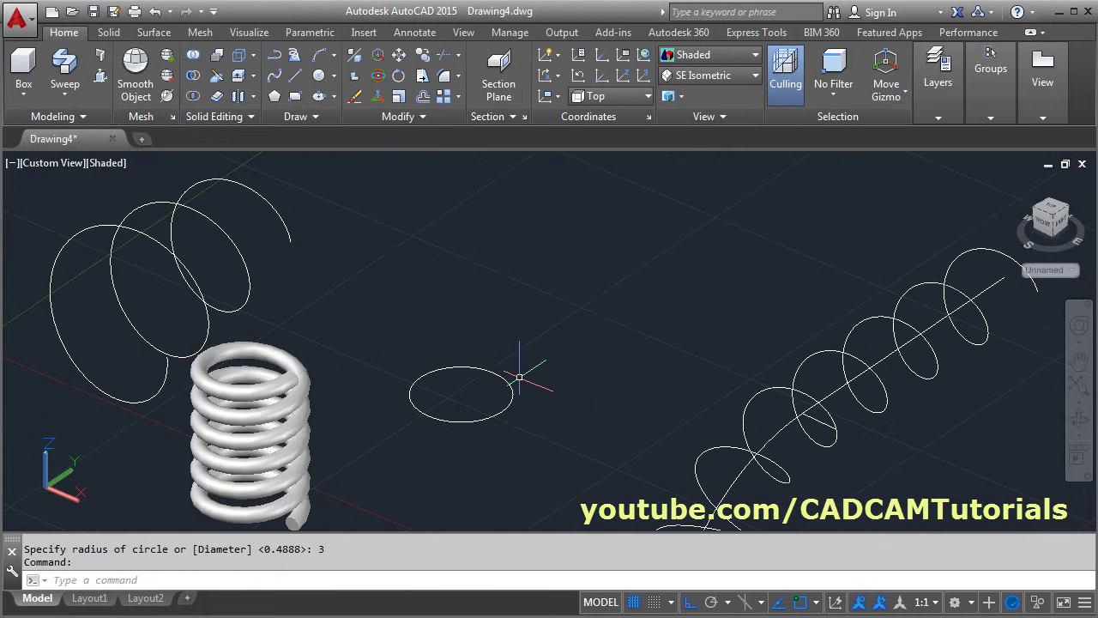
pyautogui.click(99, 75)
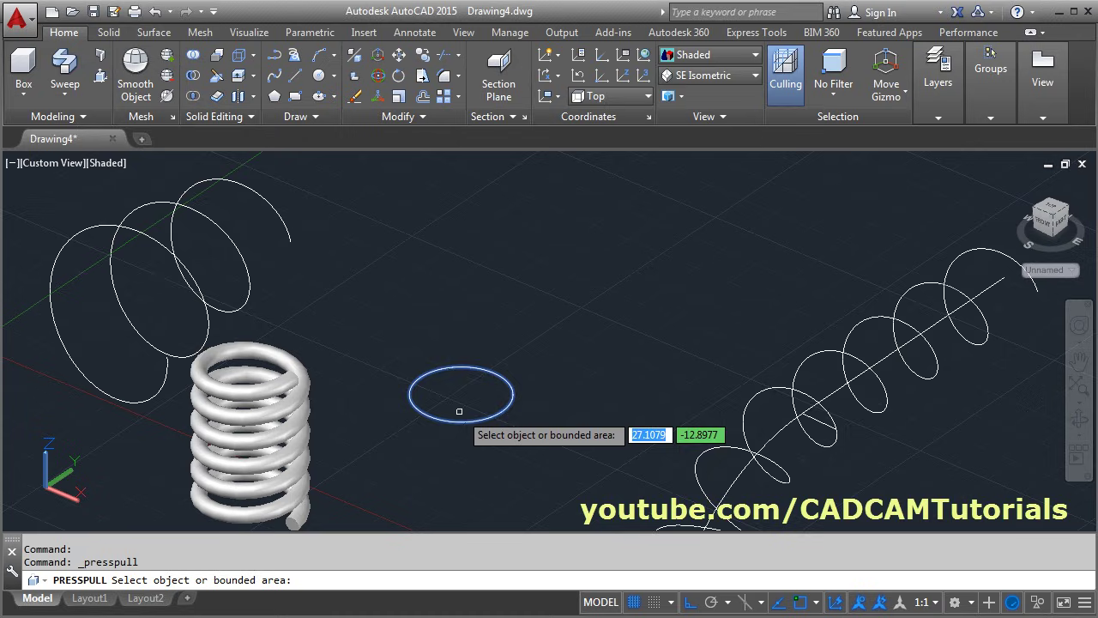
pyautogui.click(458, 414)
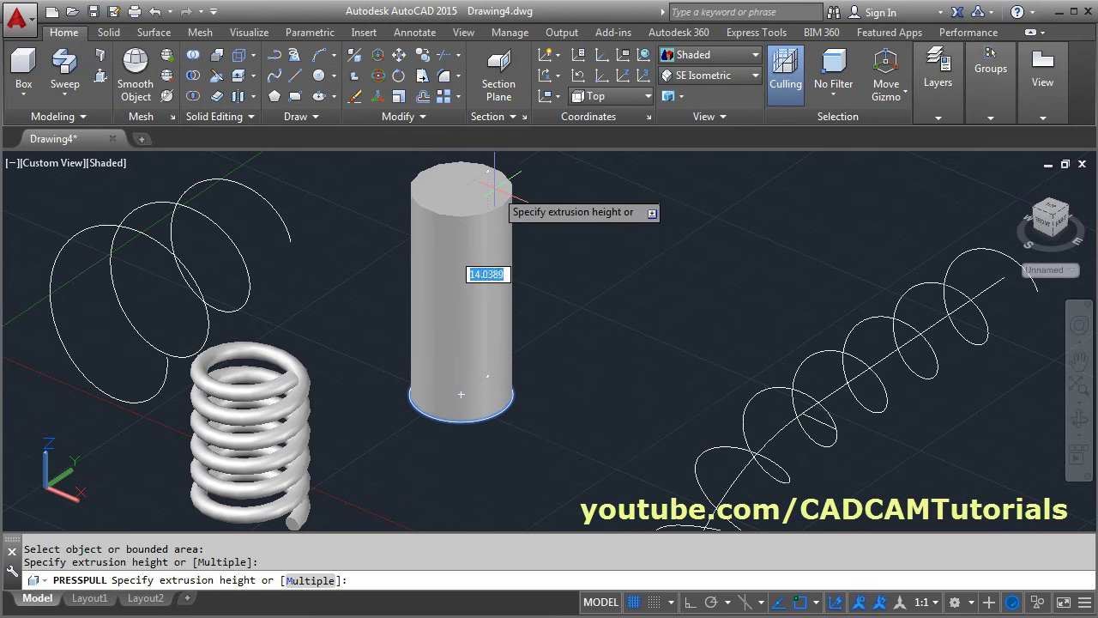
pyautogui.click(460, 394)
pyautogui.scroll(-2, 460, 393)
# Copy the solid spring with CO from its end centre onto the cylinder's base.
pyautogui.scroll(2, 404, 407)
pyautogui.write('c')
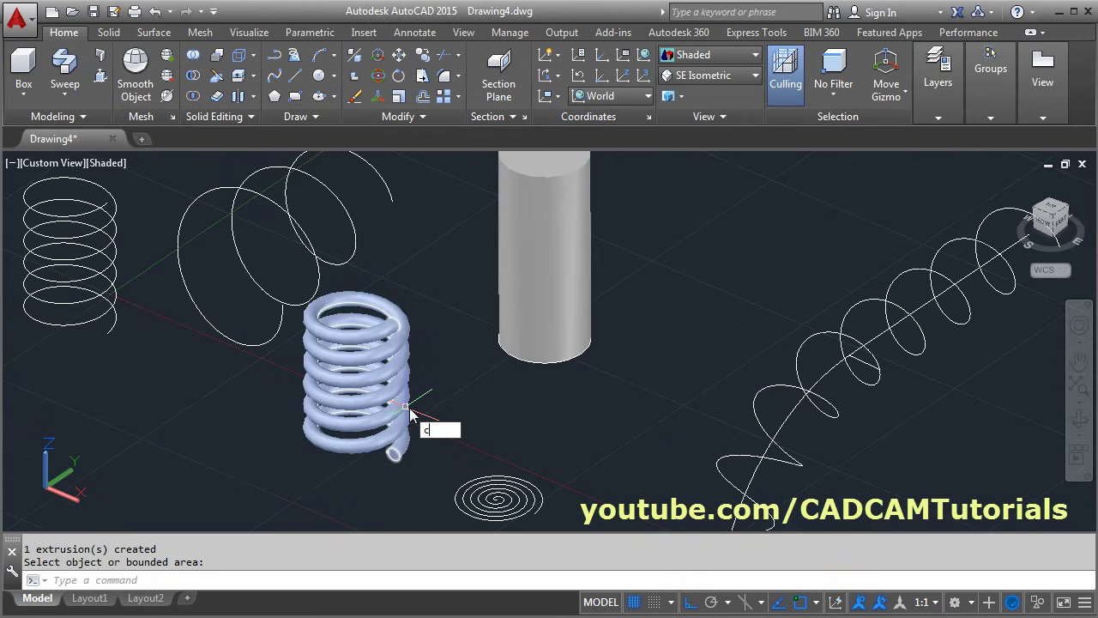
pyautogui.write('o')
pyautogui.press('Return')
pyautogui.click(365, 378)
pyautogui.press('Return')
pyautogui.scroll(3, 348, 439)
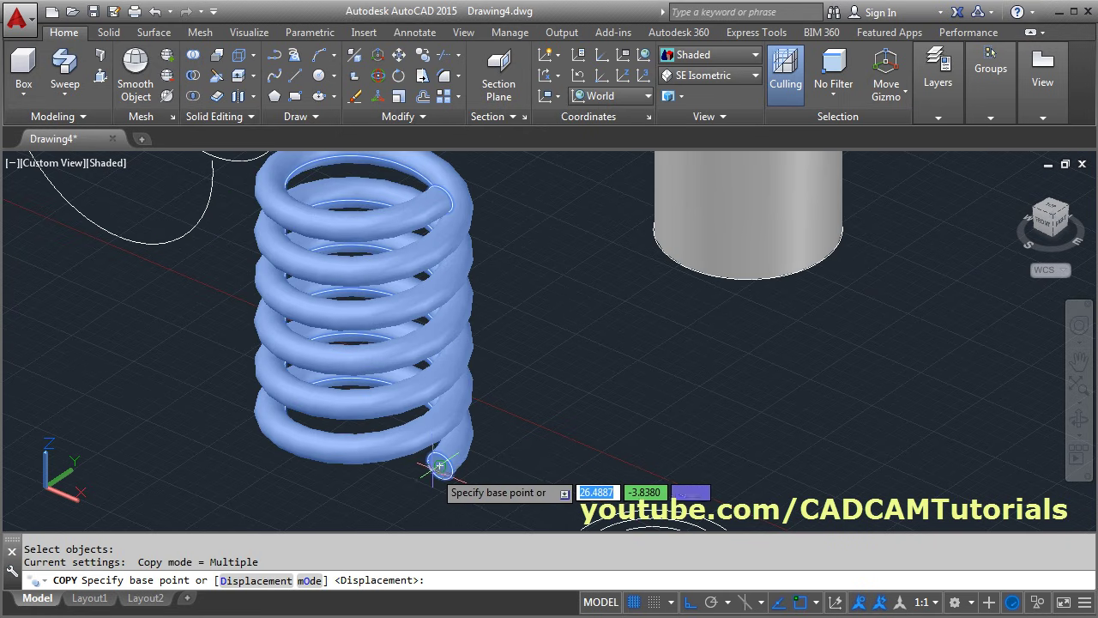
pyautogui.click(439, 466)
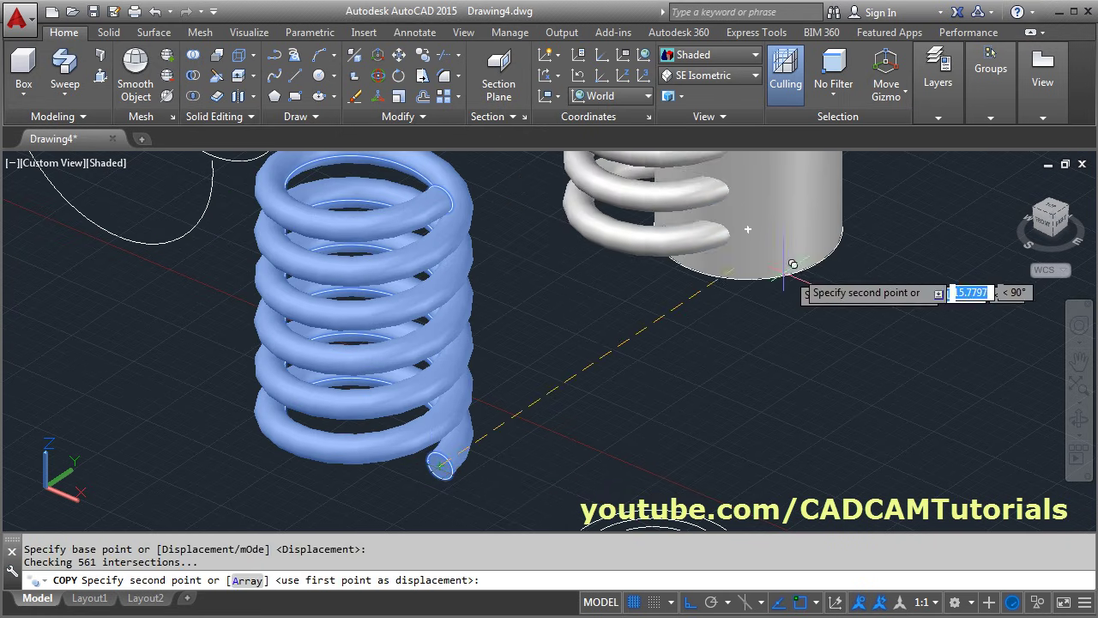
pyautogui.click(825, 253)
pyautogui.scroll(-2, 721, 363)
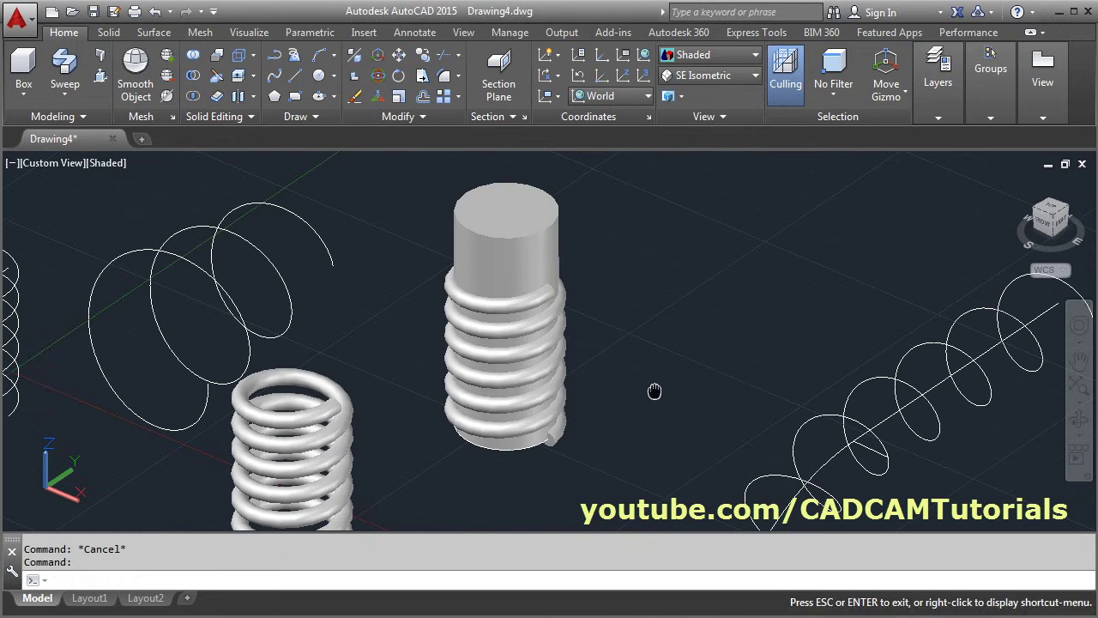
pyautogui.press('Escape')
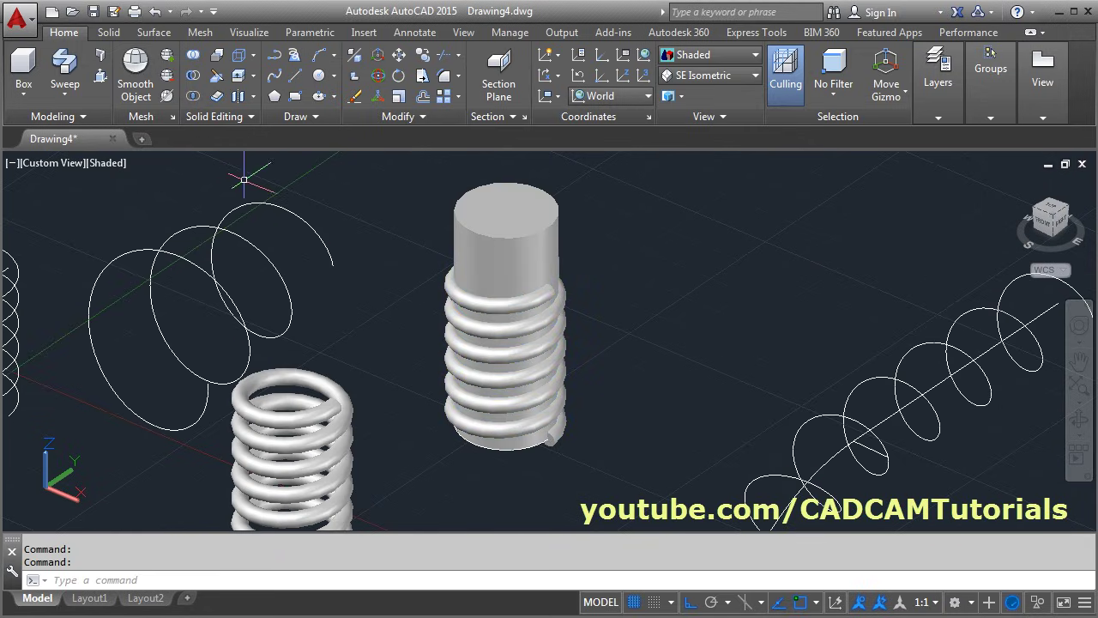
# Subtract the spring copy from the cylinder, cutting a helical thread groove.
pyautogui.click(193, 77)
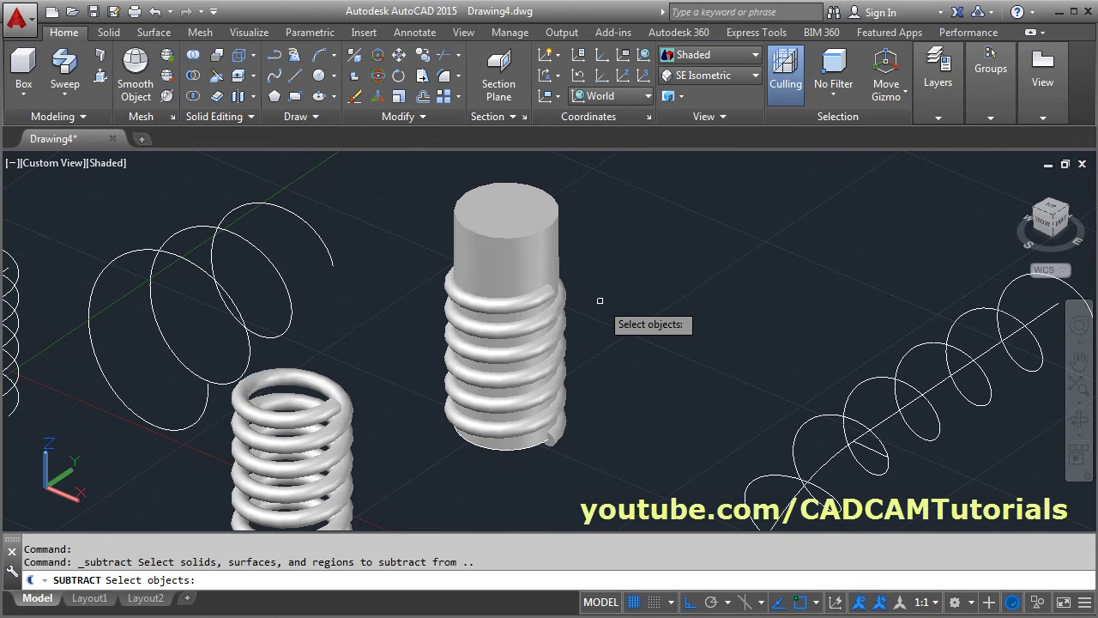
pyautogui.click(509, 252)
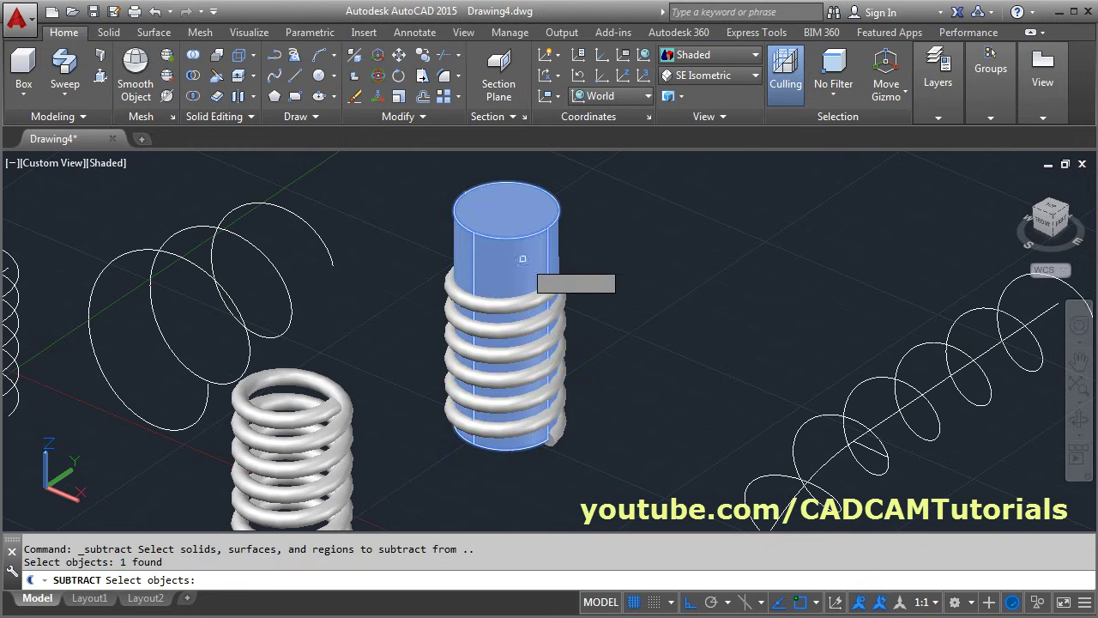
pyautogui.press('Return')
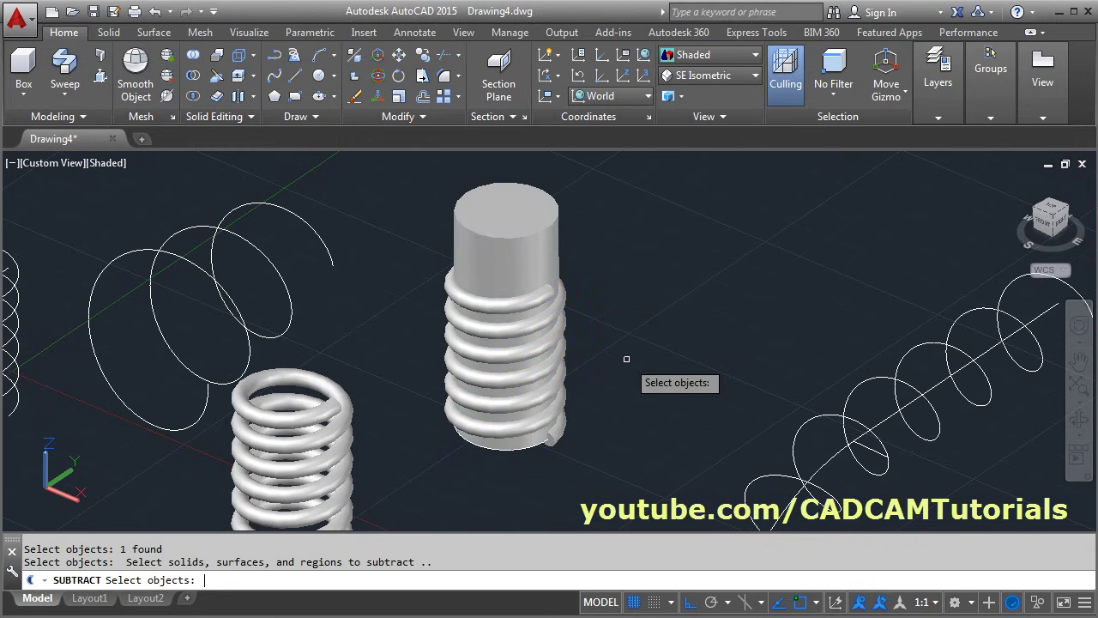
pyautogui.click(530, 442)
pyautogui.press('Return')
pyautogui.scroll(2, 540, 369)
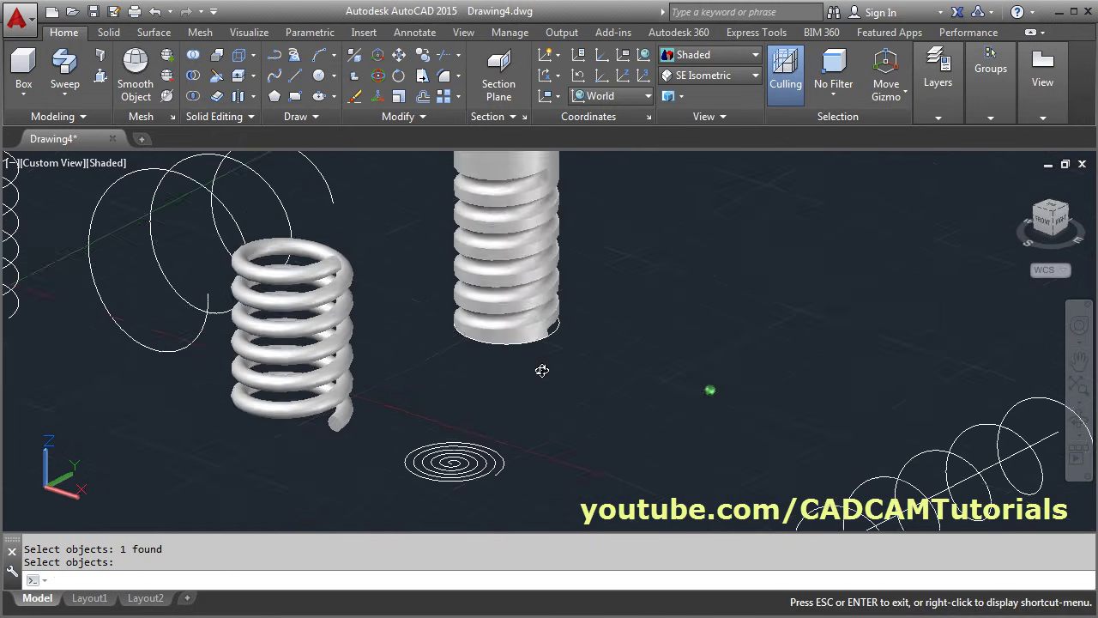
pyautogui.press('Return')
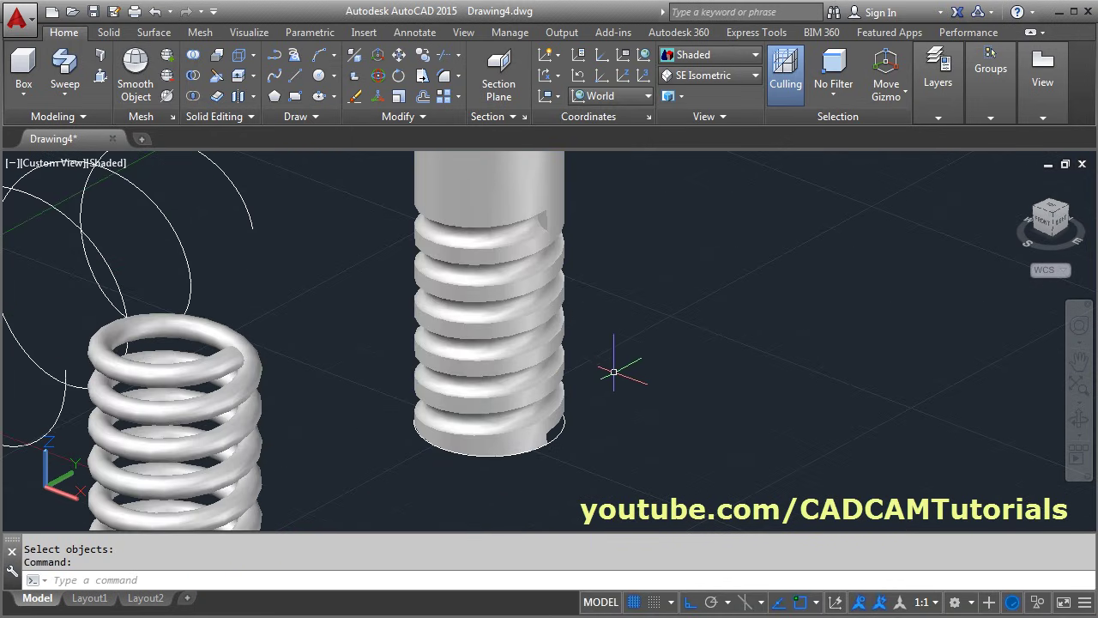
pyautogui.scroll(-3, 613, 372)
pyautogui.scroll(-2, 608, 390)
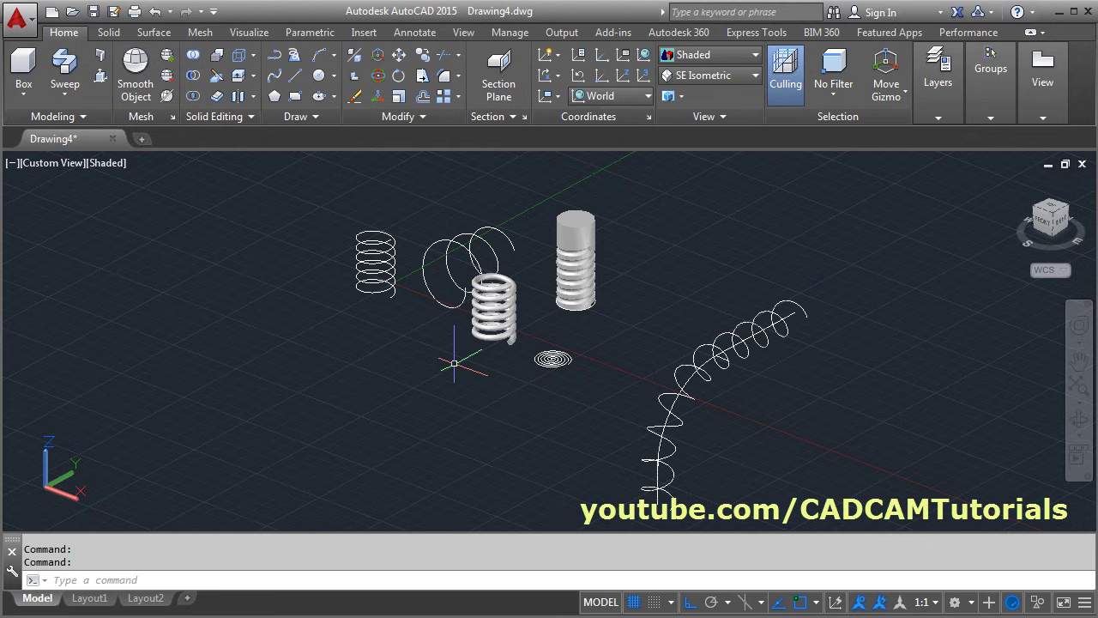